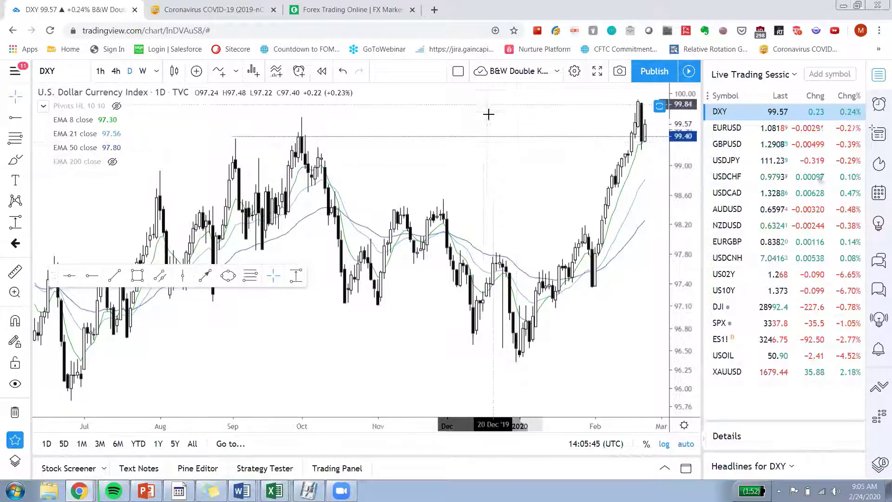
- Open the US10Y daily chart and overlay the German government bonds 10-year yield (DE10Y) as a comparison
left_click(488, 157)
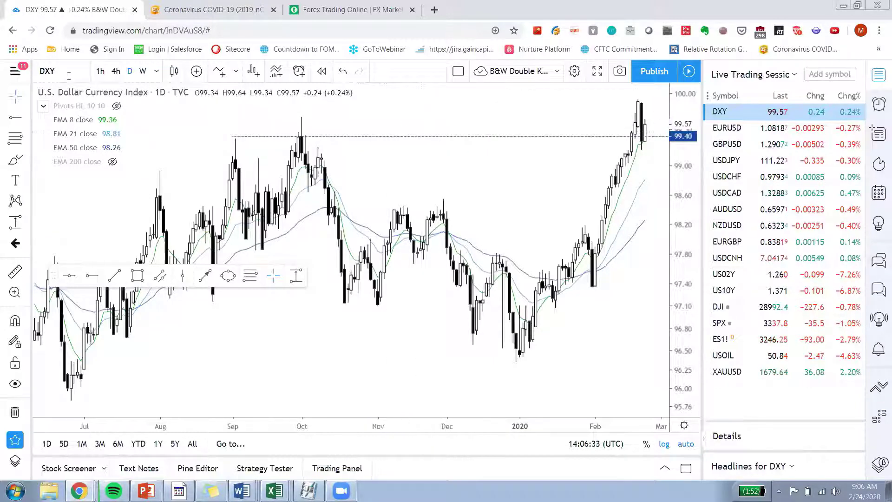
left_click(737, 292)
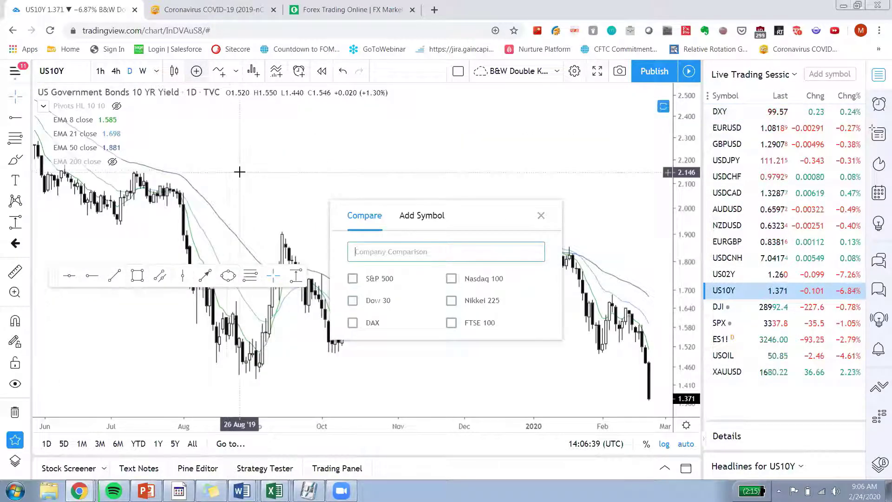
type("GE10")
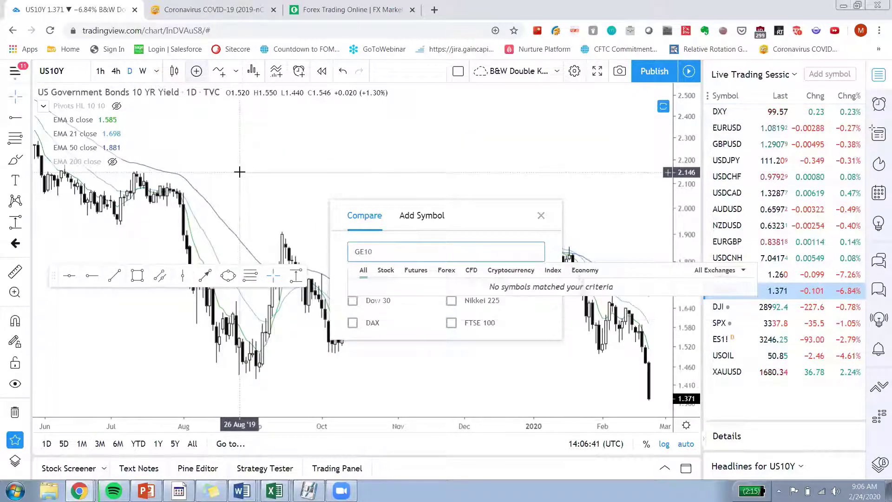
key("BackSpace")
key("BackSpace")
key("BackSpace")
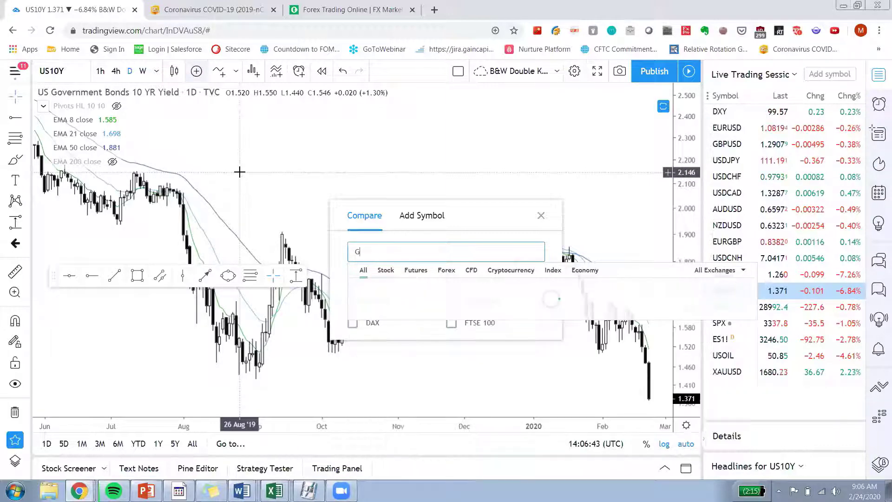
type("EERMAN")
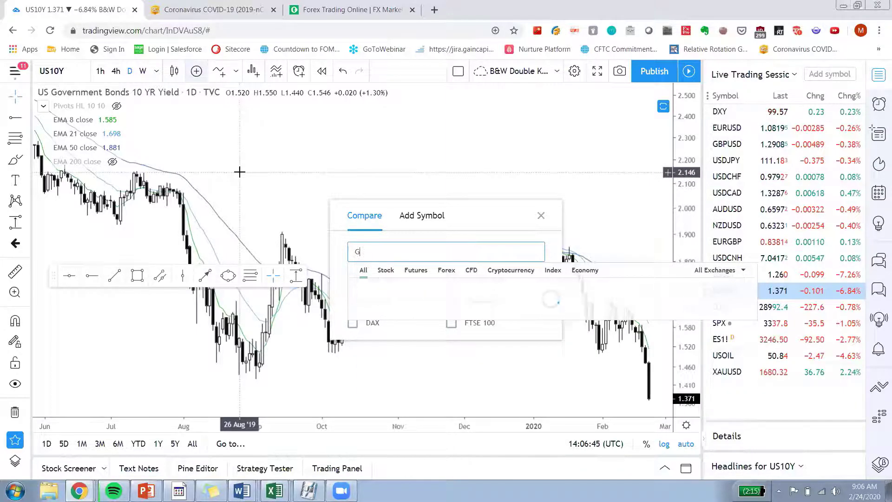
type("ER")
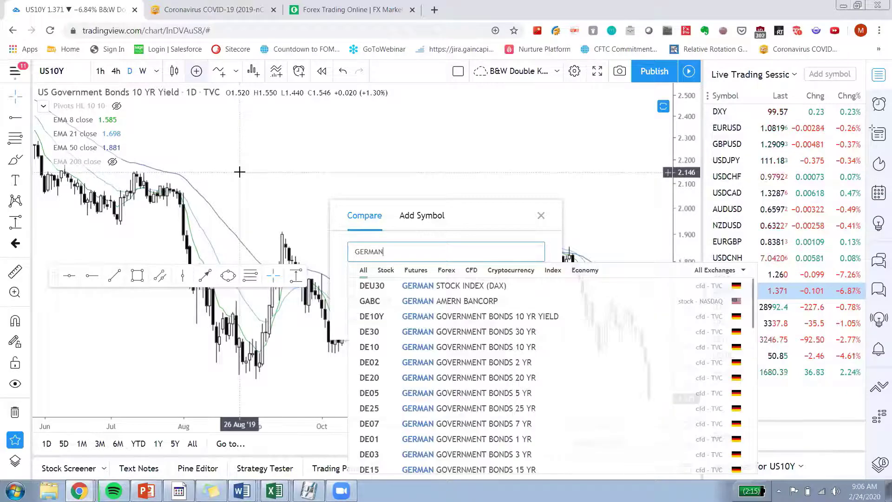
type(" 1")
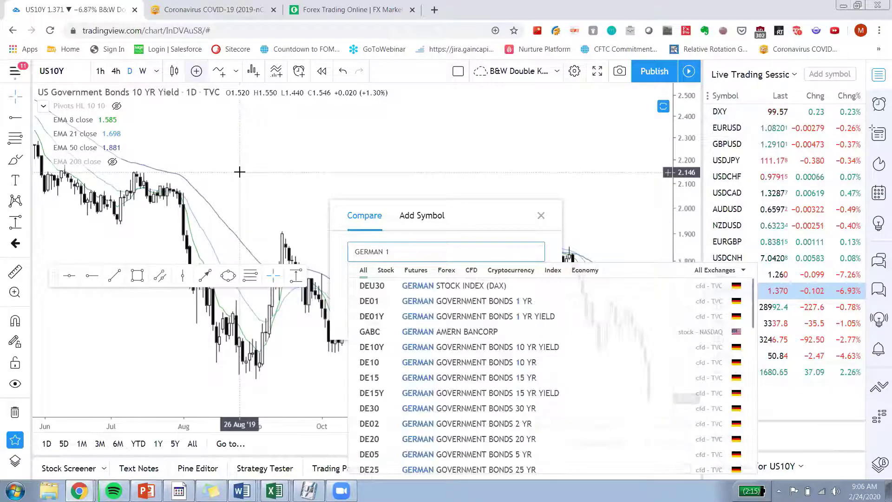
type("0")
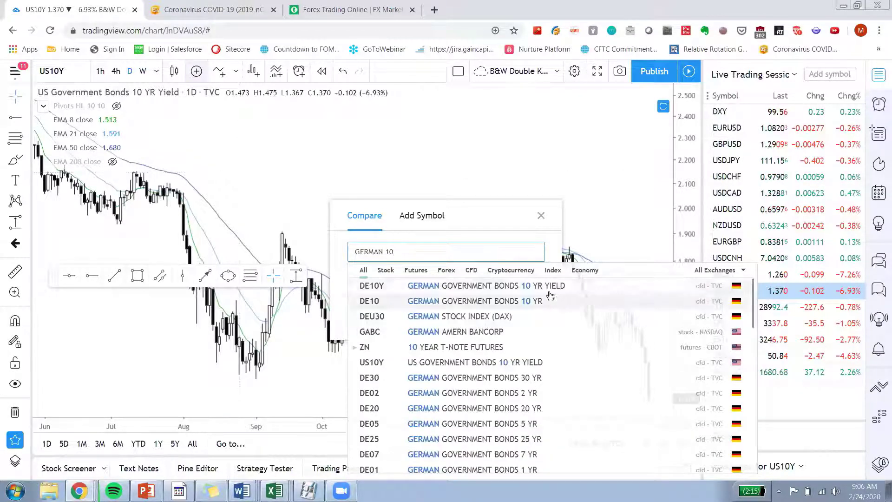
left_click(551, 286)
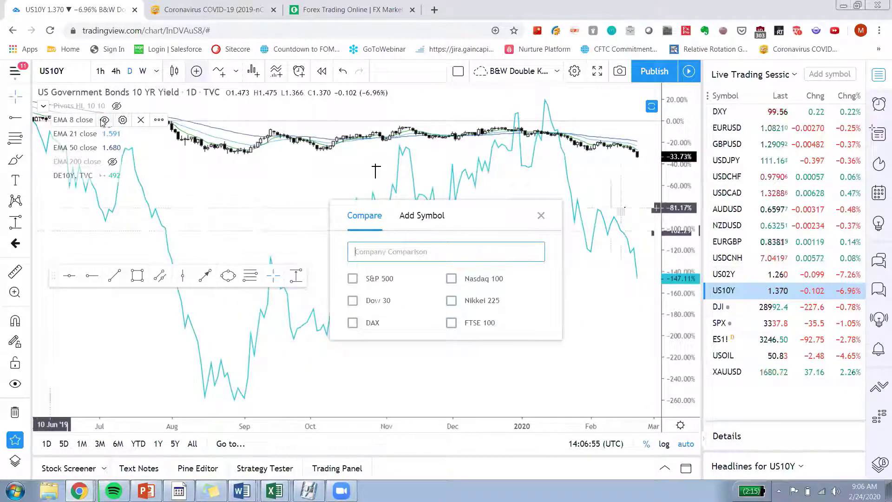
- Hide the EMA 8, EMA 21 and EMA 50 indicators on the US10Y chart
left_click(104, 120)
left_click(109, 134)
left_click(109, 148)
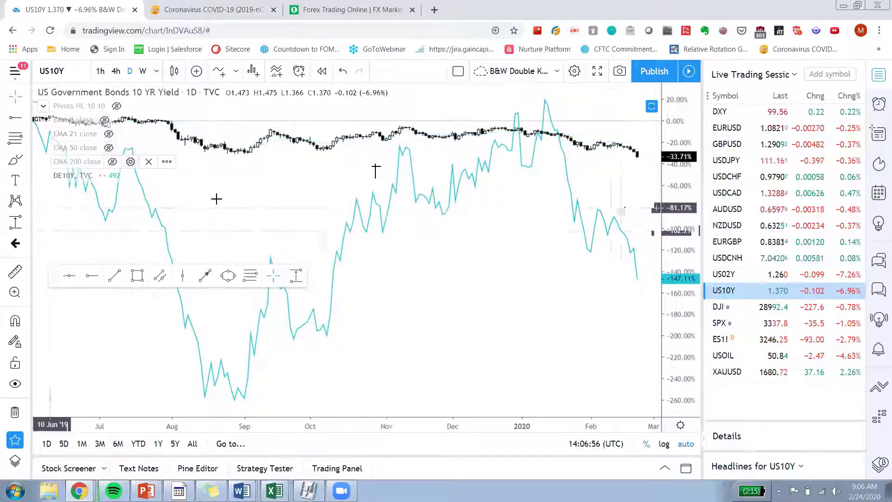
- Pin the DE10Y series to a new left scale and compare its recent months with the US10Y candles
left_click_drag(512, 249, 525, 267)
right_click(681, 243)
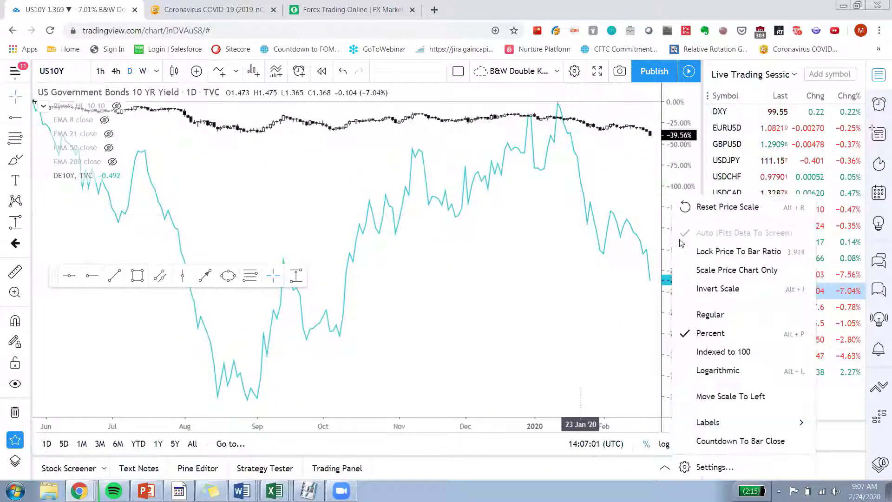
left_click(581, 180)
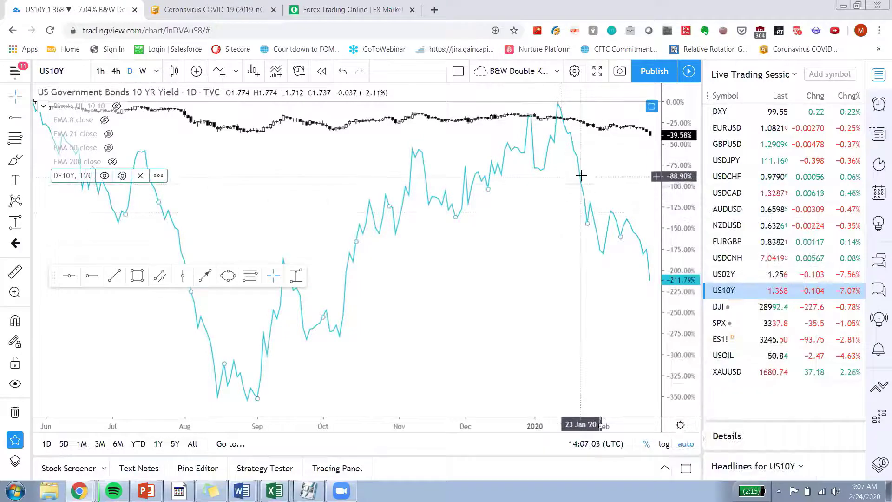
right_click(583, 186)
mouse_move(666, 255)
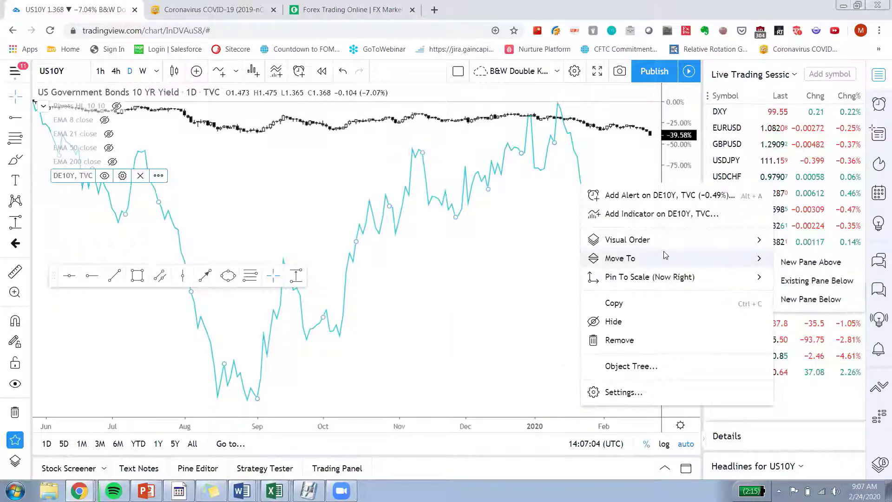
mouse_move(745, 276)
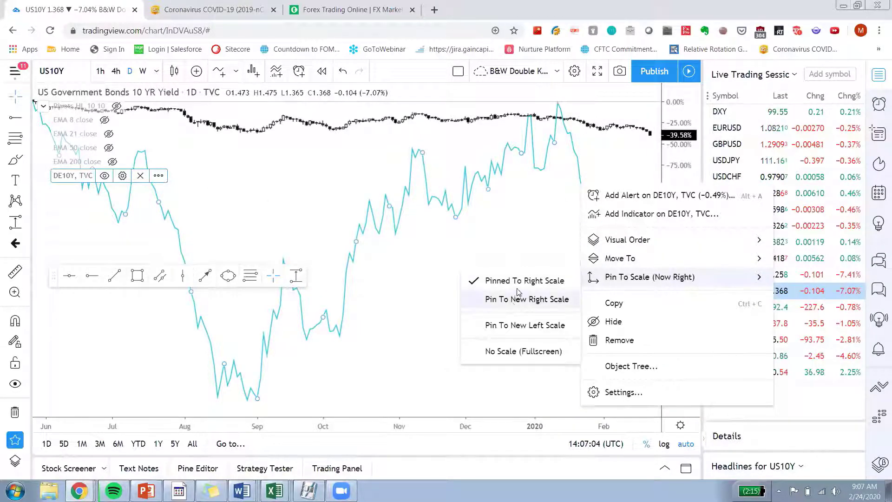
left_click(522, 325)
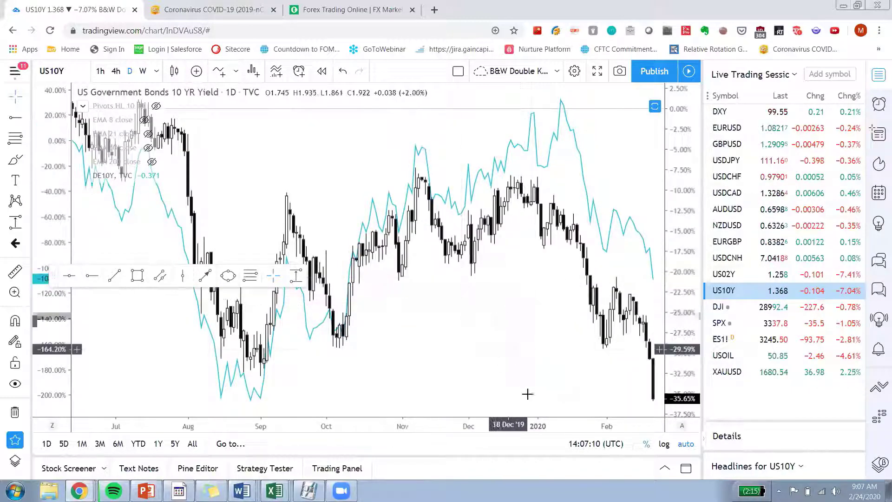
left_click_drag(473, 422, 439, 421)
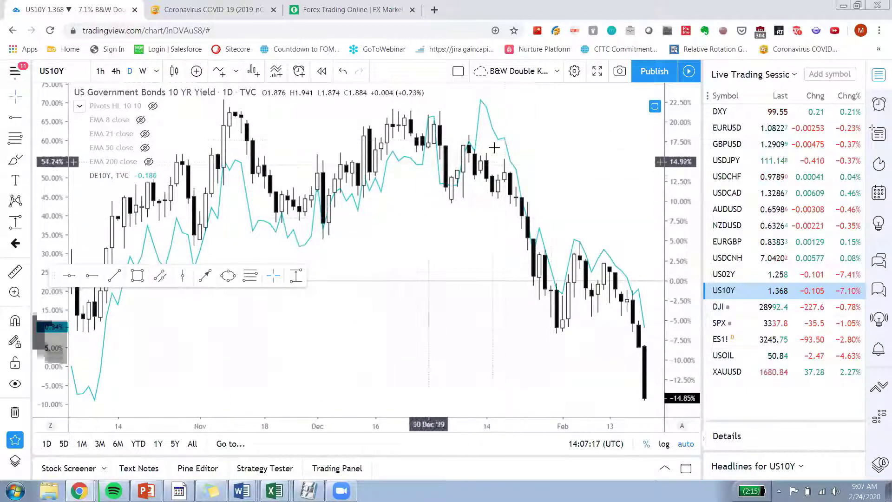
left_click_drag(492, 223, 438, 222)
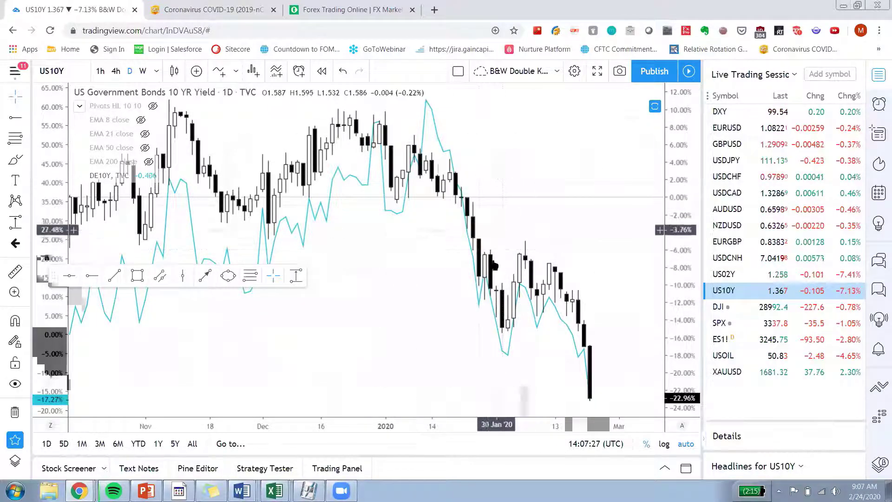
left_click_drag(483, 251, 449, 248)
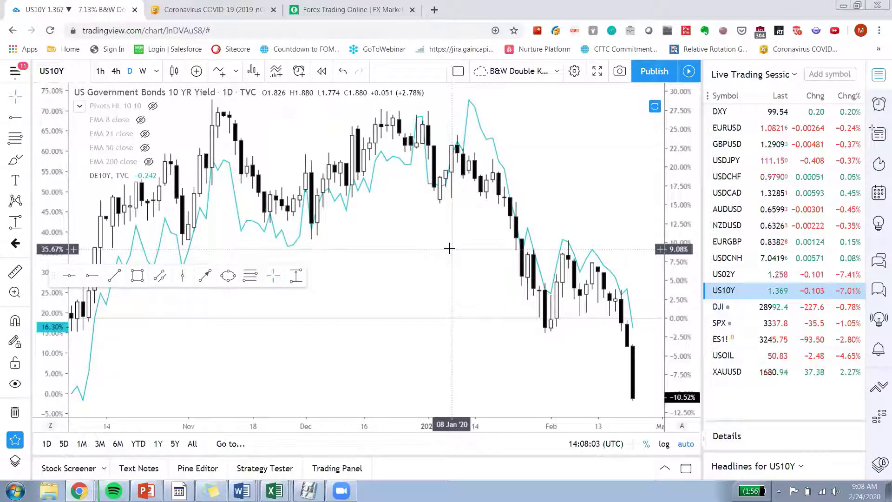
- Bring up DXY with the DE10Y comparison hidden and the EMA 8, EMA 21 and EMA 50 lines shown
left_click(725, 117)
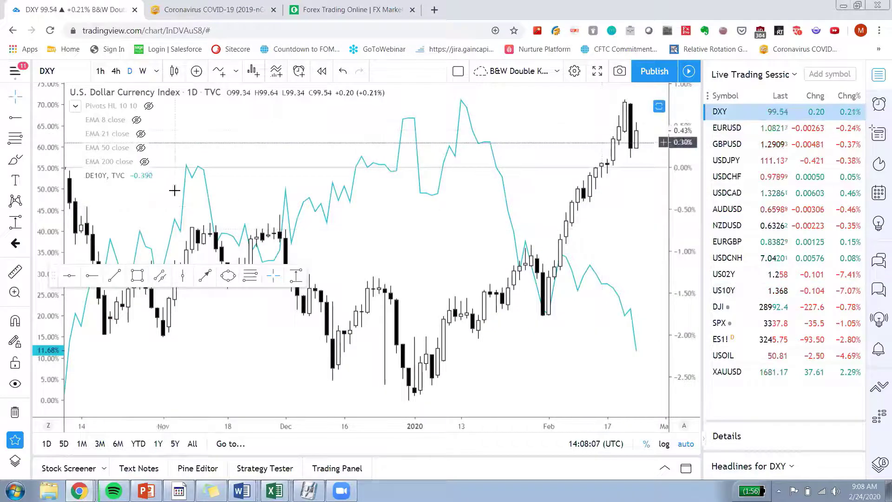
left_click(137, 176)
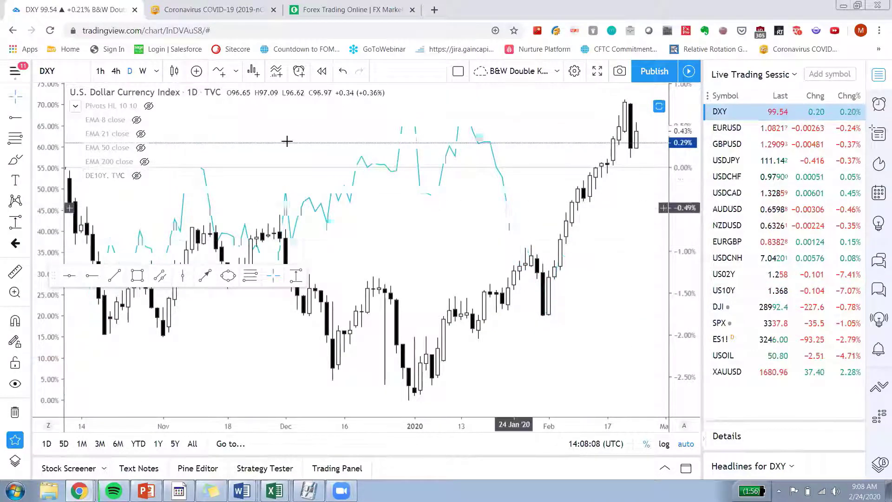
left_click(136, 120)
left_click(141, 134)
left_click(141, 148)
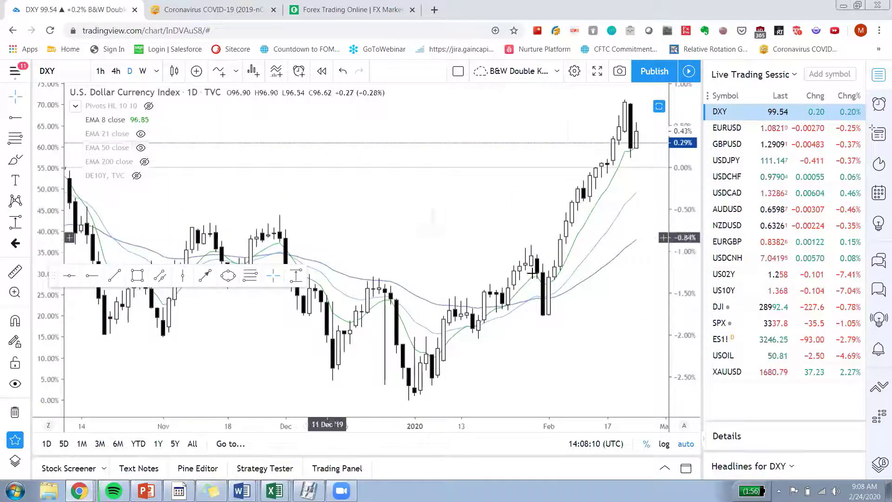
- Examine the DXY daily candles against the moving averages and the horizontal level between September 2019 and February 2020
left_click_drag(616, 329, 586, 324)
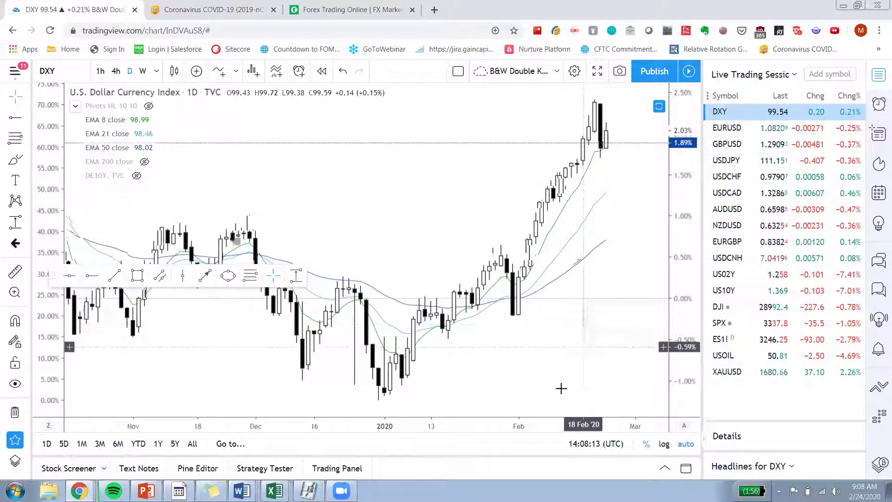
left_click_drag(477, 427, 508, 427)
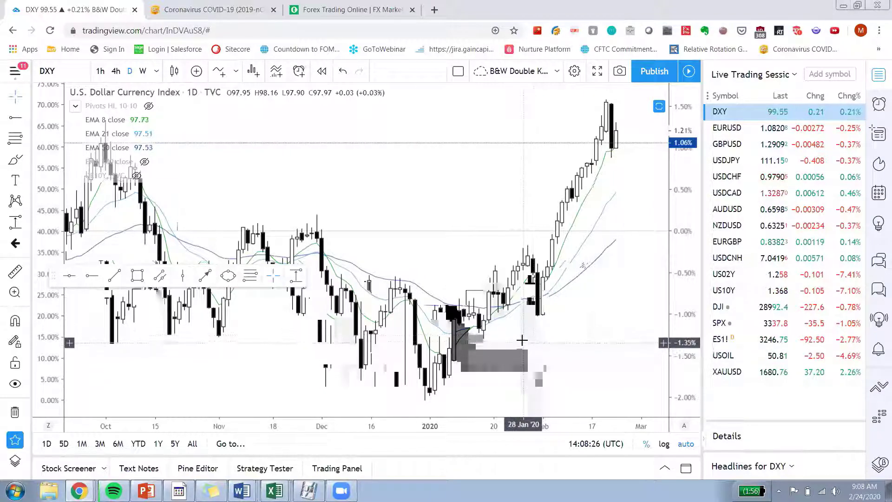
scroll(535, 339, "up", 3)
scroll(516, 332, "up", 2)
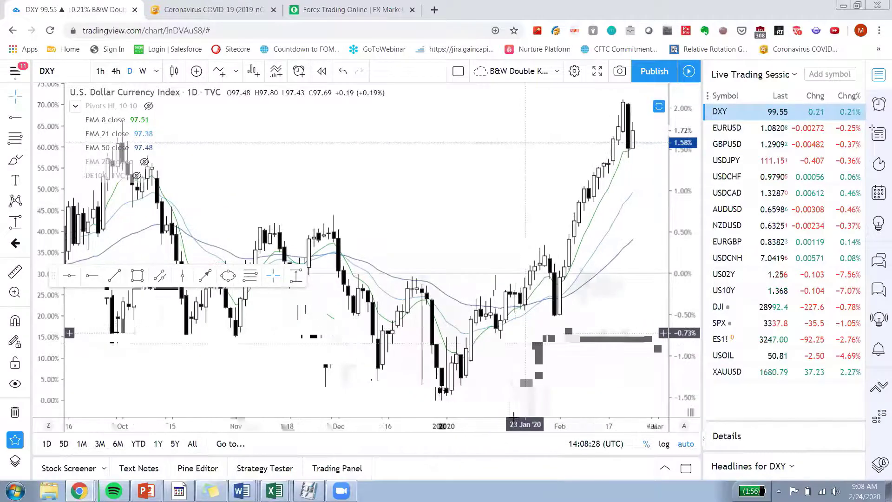
left_click_drag(493, 430, 508, 431)
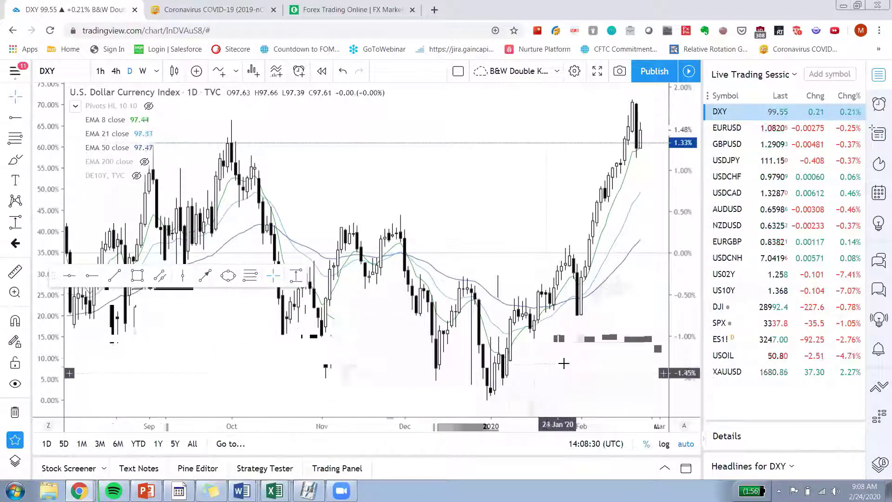
scroll(551, 364, "down", 2)
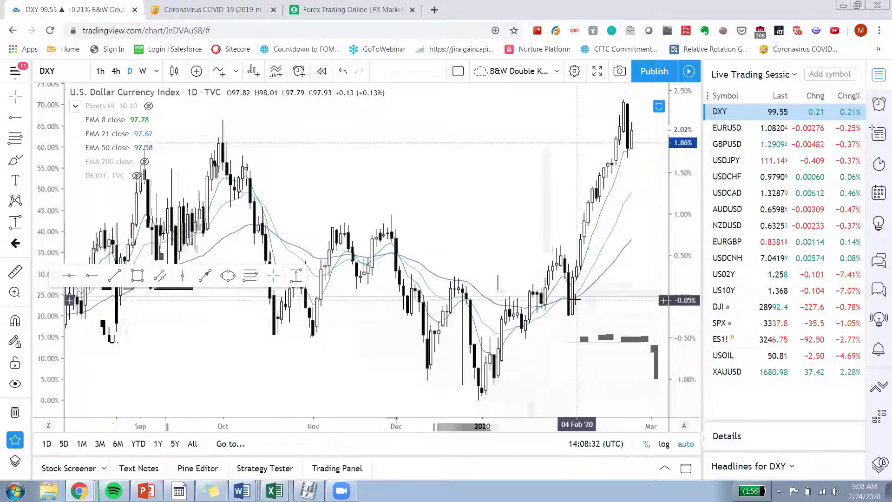
left_click_drag(584, 315, 571, 315)
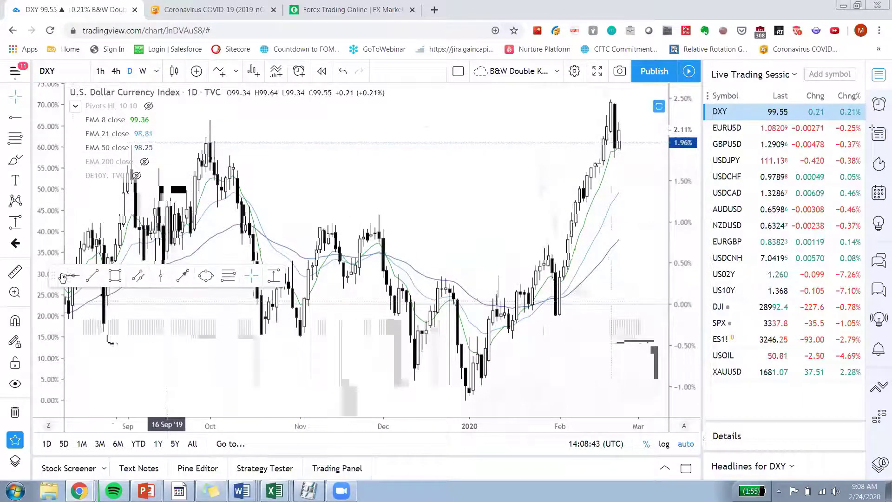
- Move the floating drawing toolbar below the DXY candles and set the left price scale to Regular
mouse_move(60, 282)
left_mouse_down()
mouse_move(94, 302)
mouse_move(142, 374)
left_mouse_up()
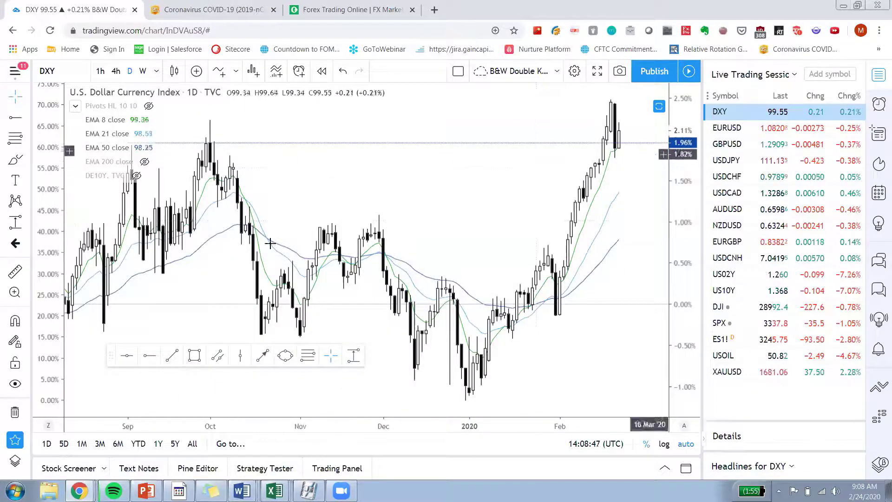
right_click(42, 193)
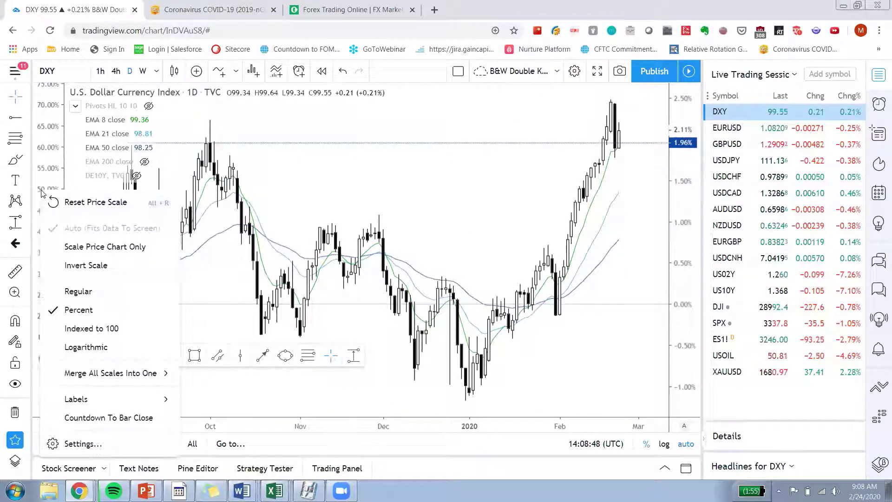
left_click(91, 293)
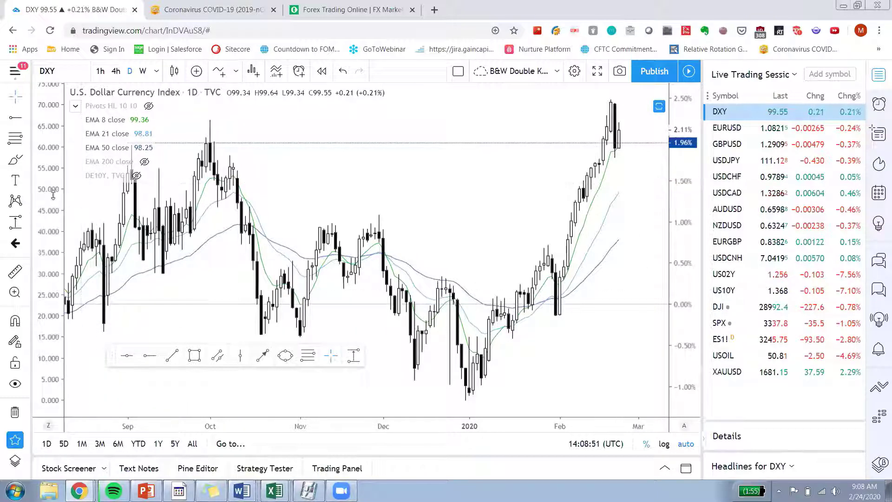
right_click(49, 195)
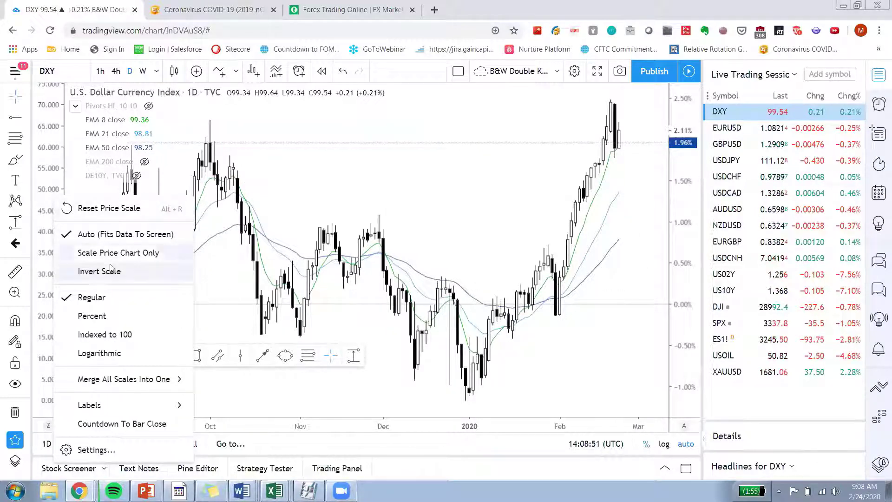
left_click(456, 210)
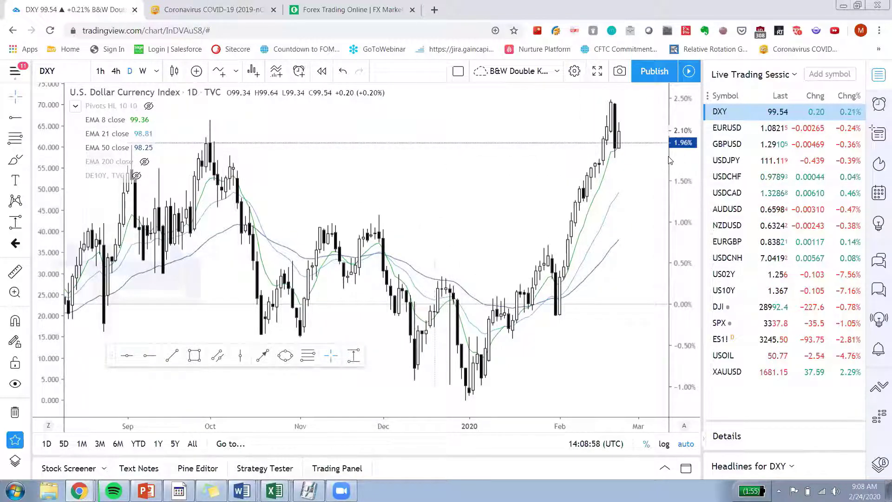
- Reload the chart page, discarding the unsaved changes, and bring the latest DXY candles away from the price scale
left_click(227, 30)
key("Return")
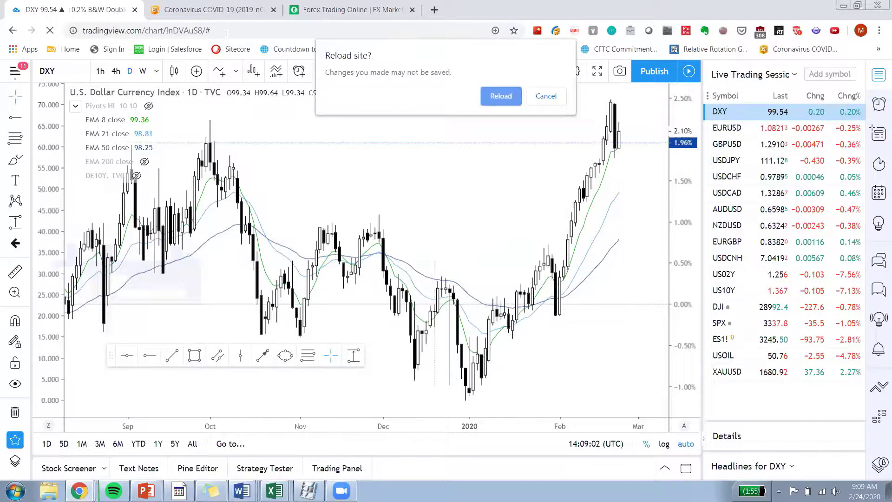
left_click(516, 97)
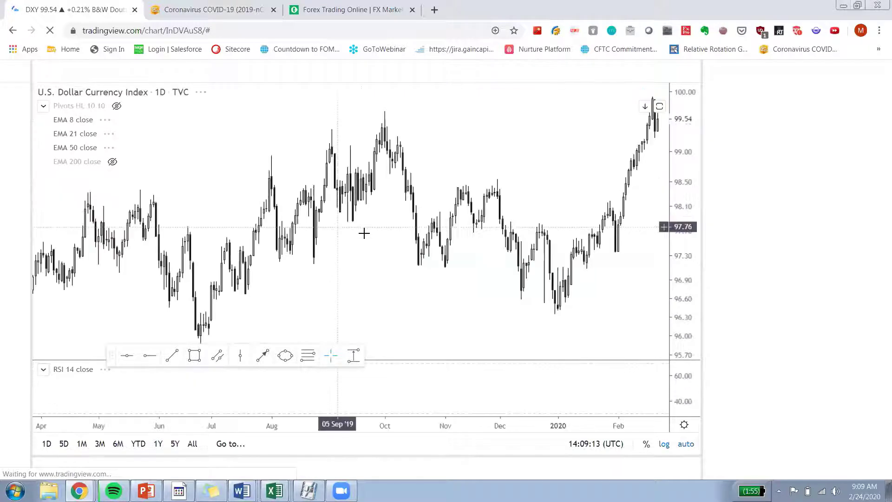
left_click_drag(544, 155, 499, 155)
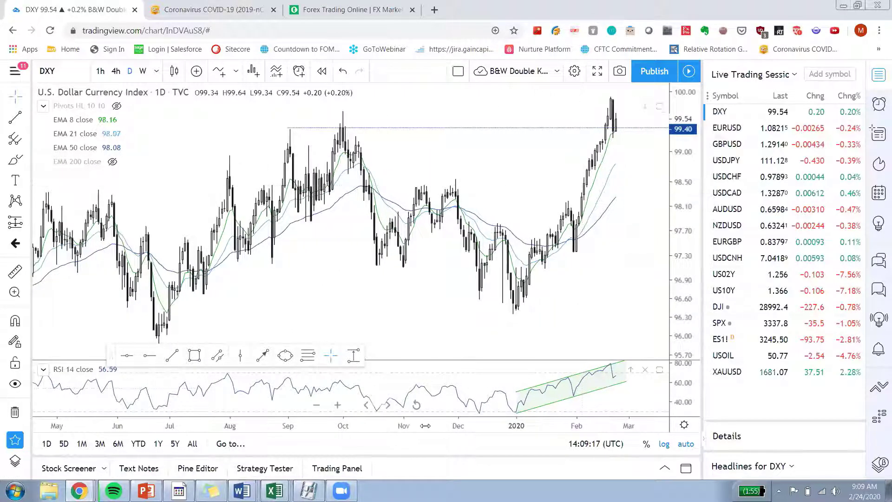
- Examine the DXY daily candles' September and October 2019 highs and the February 2020 advance against the 99.40 level
left_click_drag(421, 425, 378, 425)
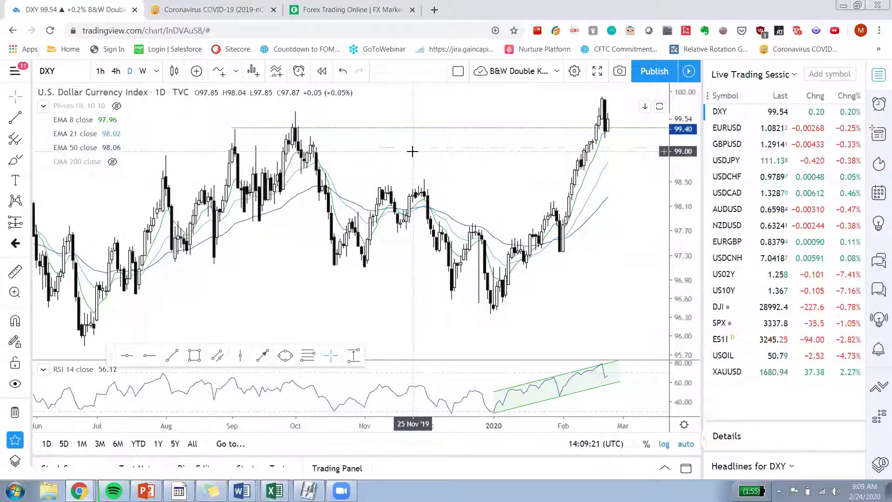
left_click_drag(417, 153, 413, 152)
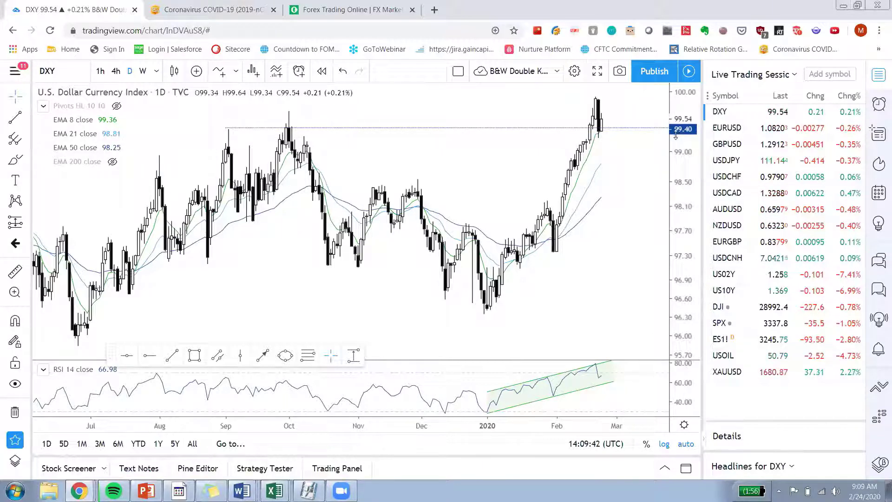
left_click(230, 133)
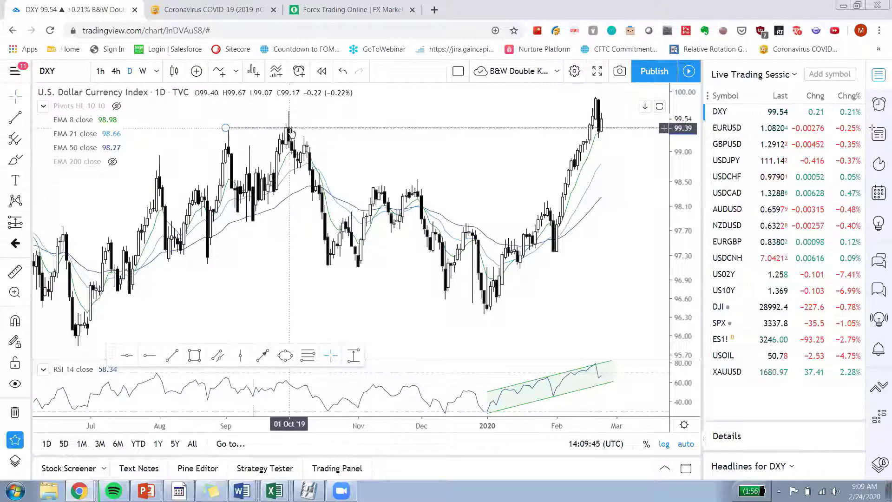
left_click(295, 134)
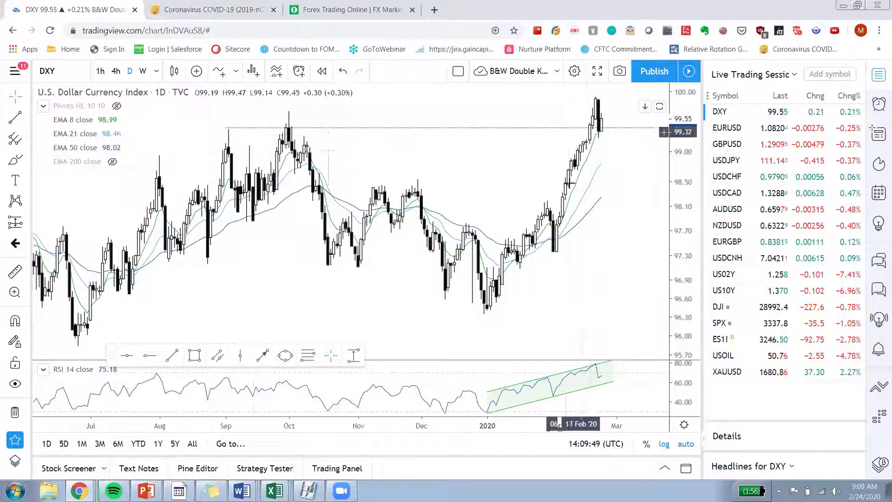
scroll(466, 304, "up", 3)
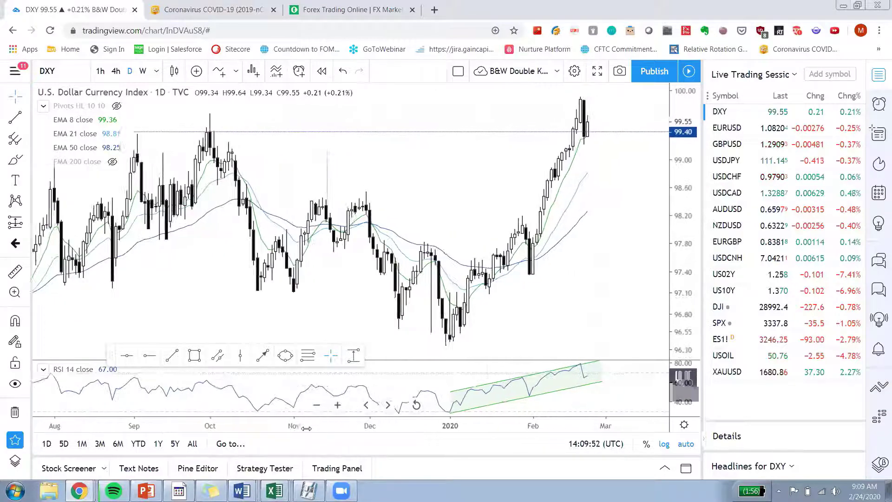
scroll(604, 194, "up", 1)
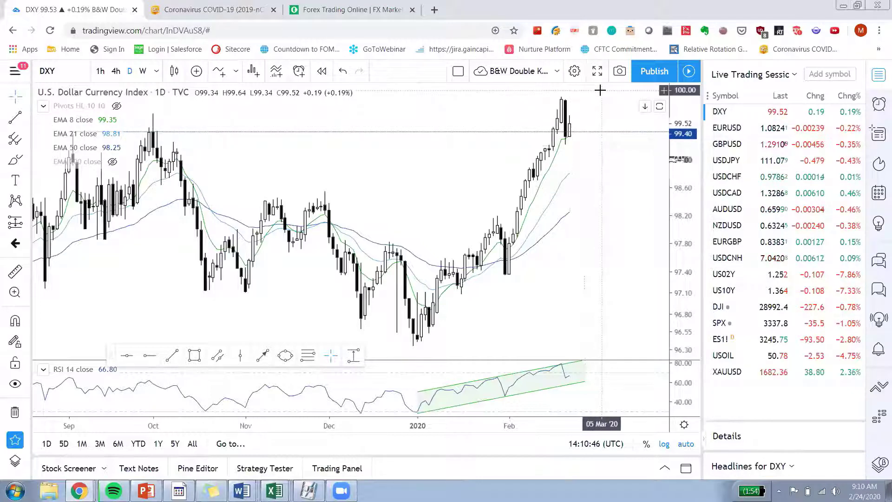
- Switch DXY to weekly candles with the EMA 50 line hidden and the price pane maximised
left_click(144, 74)
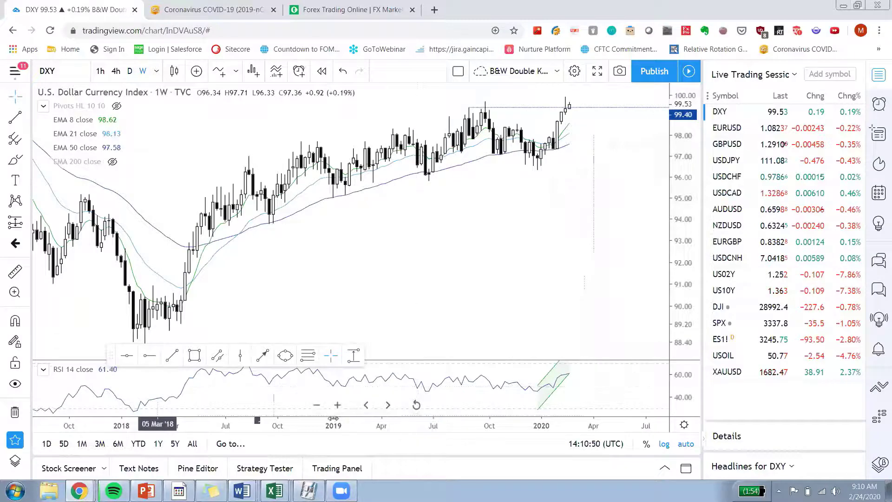
left_click_drag(319, 424, 447, 423)
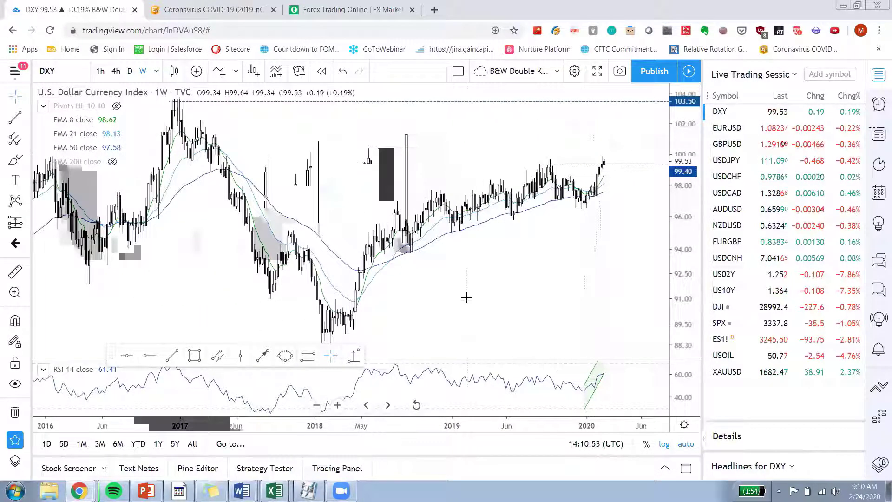
left_click_drag(470, 290, 441, 277)
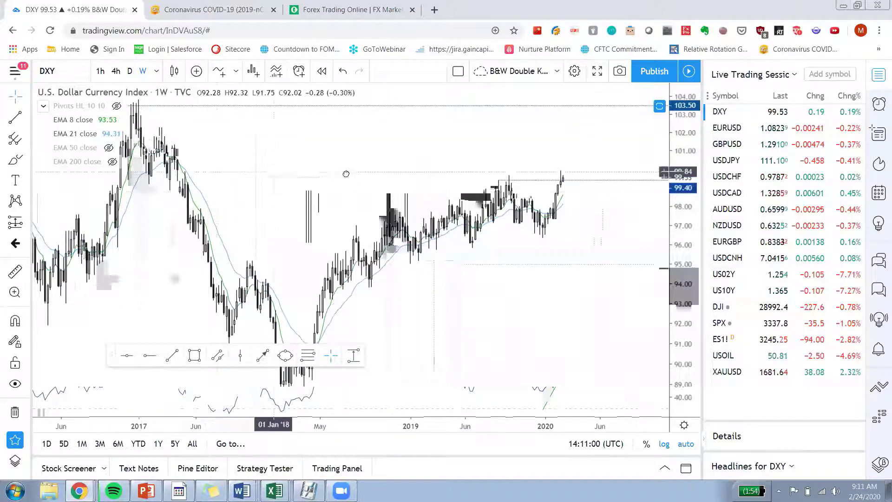
- Examine the DXY weekly candles from 2014 to the latest week against the 103.50 and 99.40 levels
left_click_drag(345, 174, 554, 145)
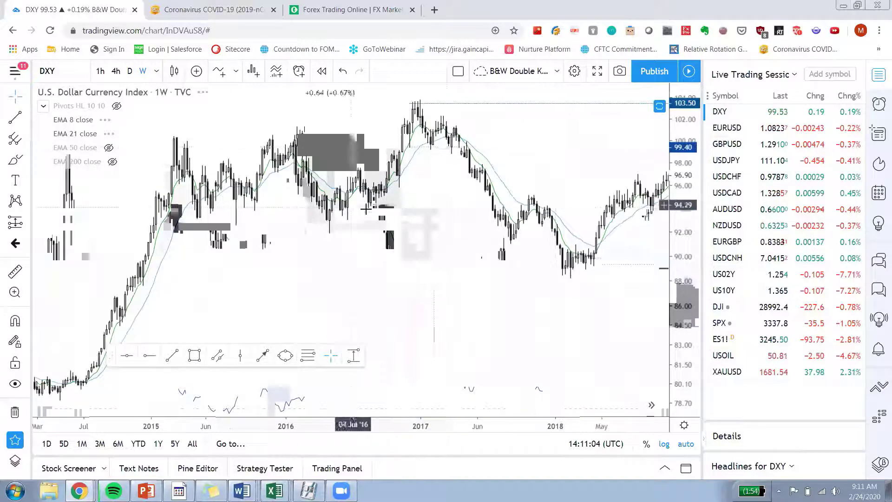
left_click_drag(501, 422, 606, 426)
left_click_drag(521, 421, 240, 419)
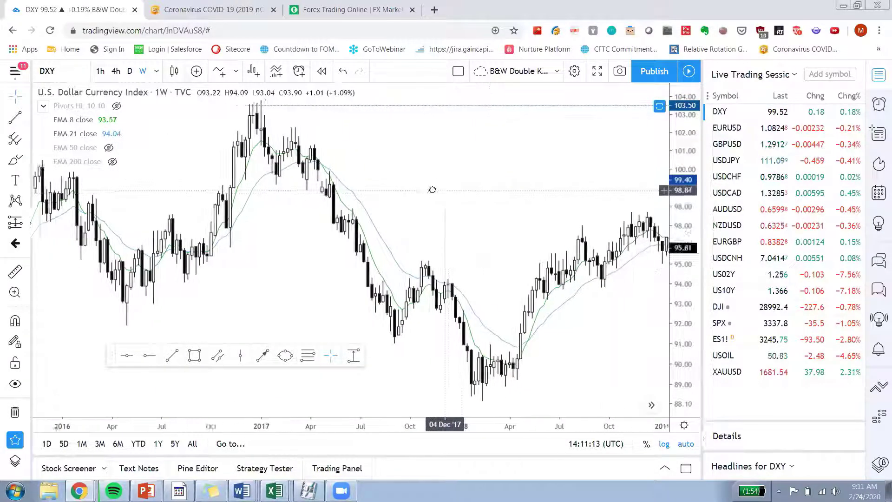
left_click_drag(433, 190, 245, 191)
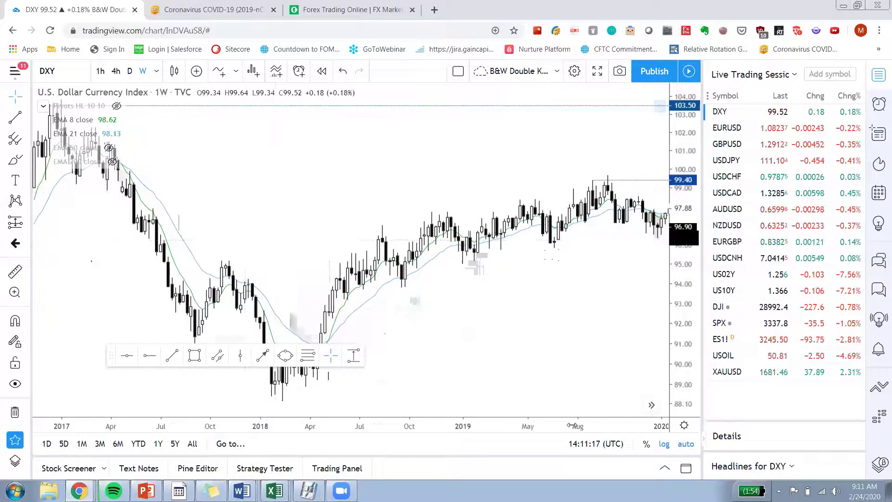
mouse_move(542, 427)
left_mouse_down()
mouse_move(530, 427)
mouse_move(549, 428)
left_mouse_up()
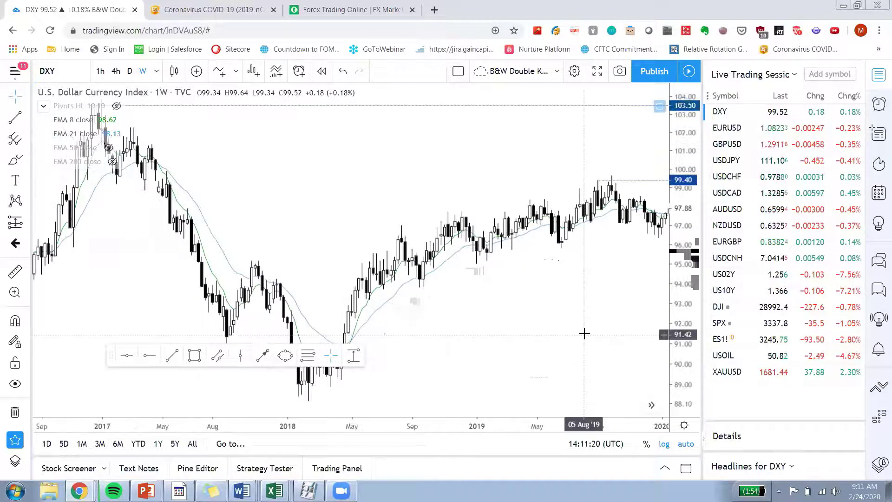
left_click_drag(584, 333, 549, 332)
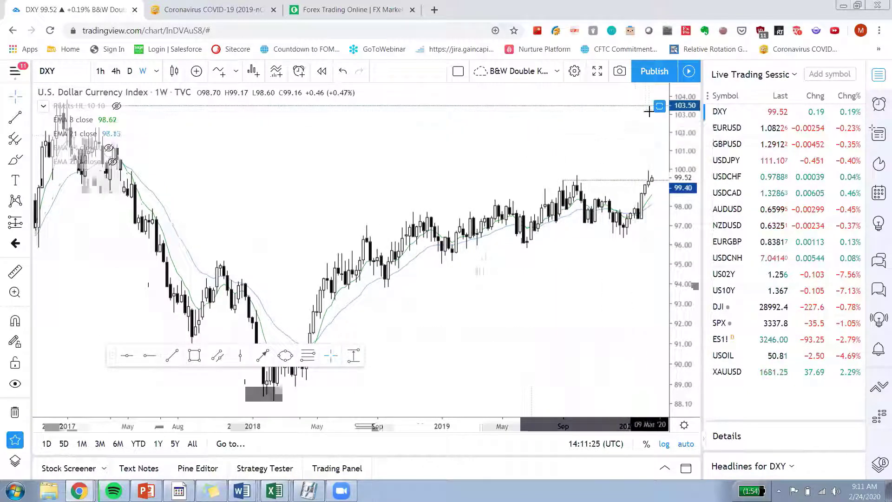
left_click_drag(624, 140, 608, 140)
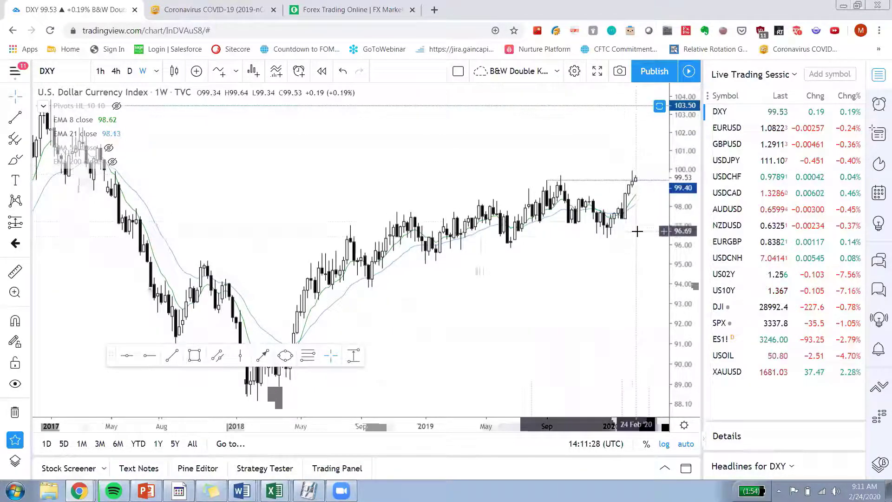
left_click_drag(637, 243, 620, 260)
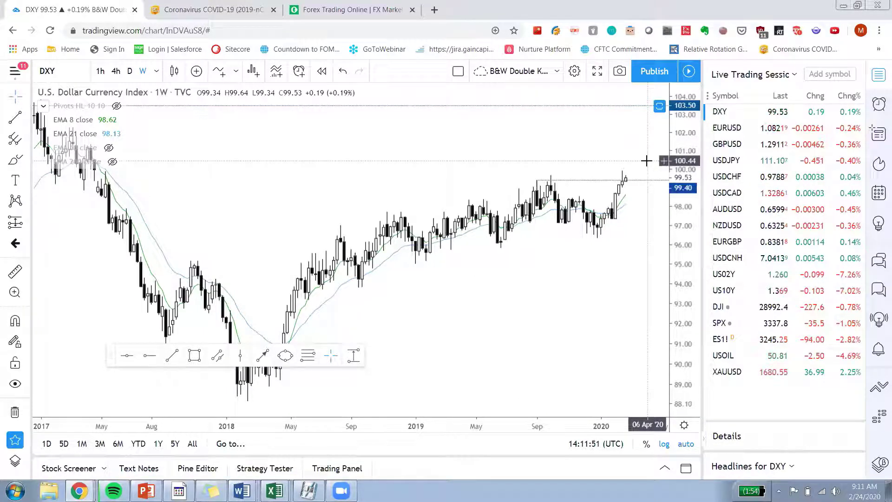
- Bring up USDJPY on daily candles, with room beyond the latest candle
left_click(745, 162)
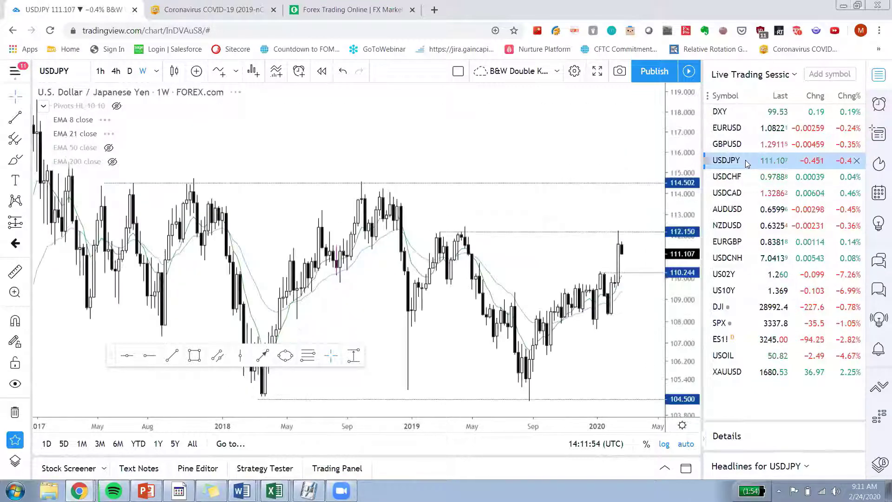
left_click(129, 70)
left_click_drag(425, 302, 389, 314)
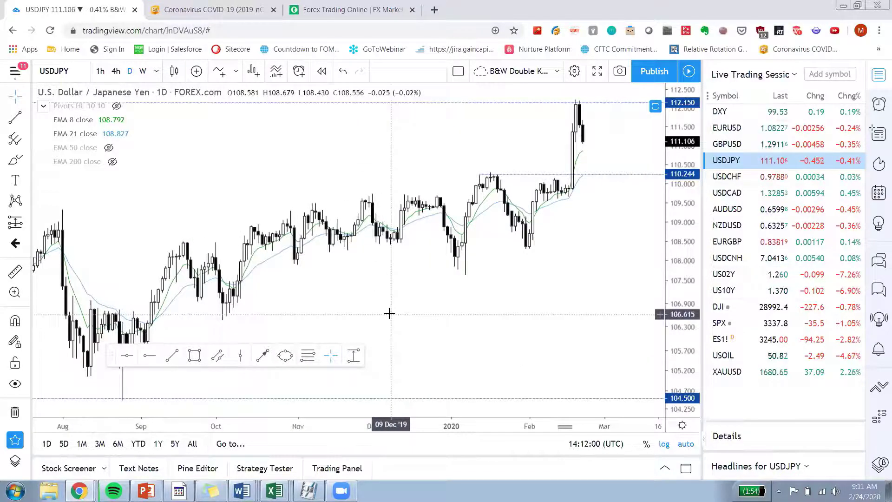
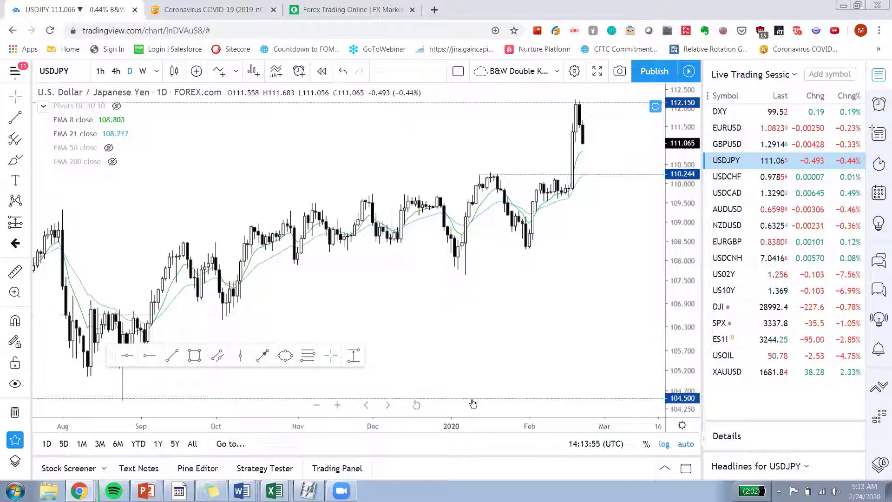
- Bring up the XAUUSD daily chart with the EMA 50 line shown, covering May 2019 to February 2020
left_click(753, 377)
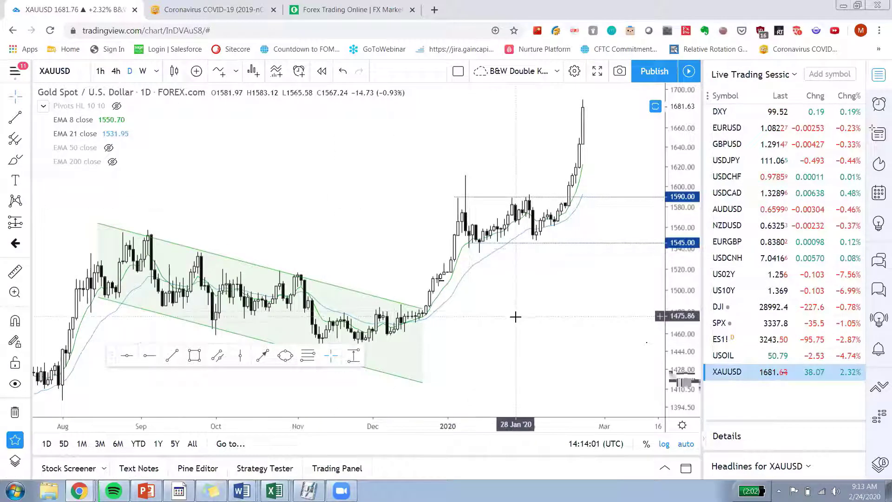
left_click_drag(346, 242, 383, 201)
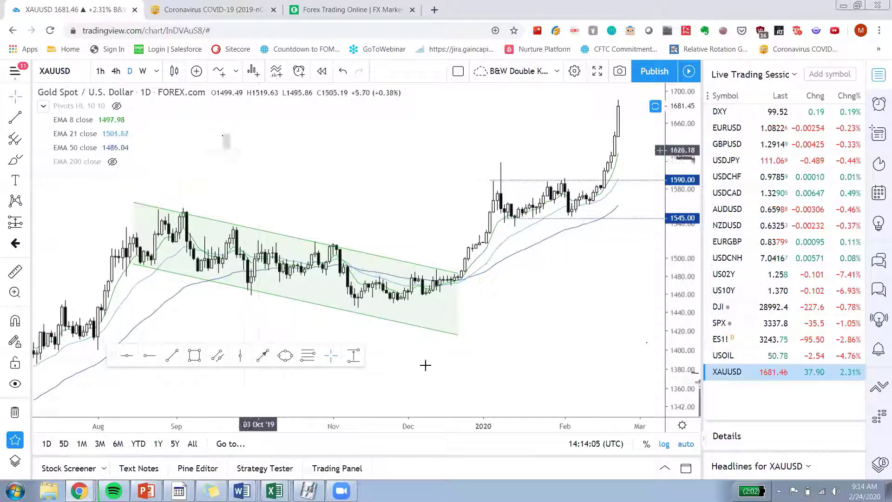
left_click_drag(207, 425, 300, 418)
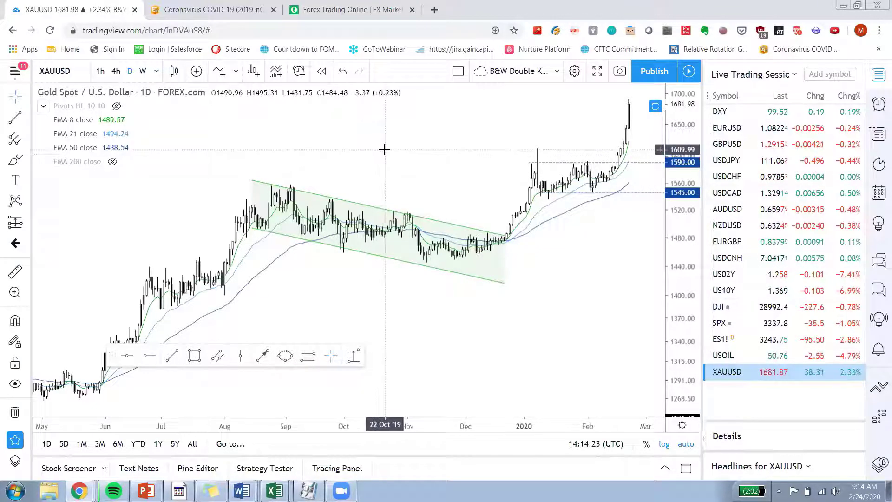
- Switch XAUUSD to weekly candles and delete the horizontal line at 1243.62
left_click(143, 71)
left_click(131, 72)
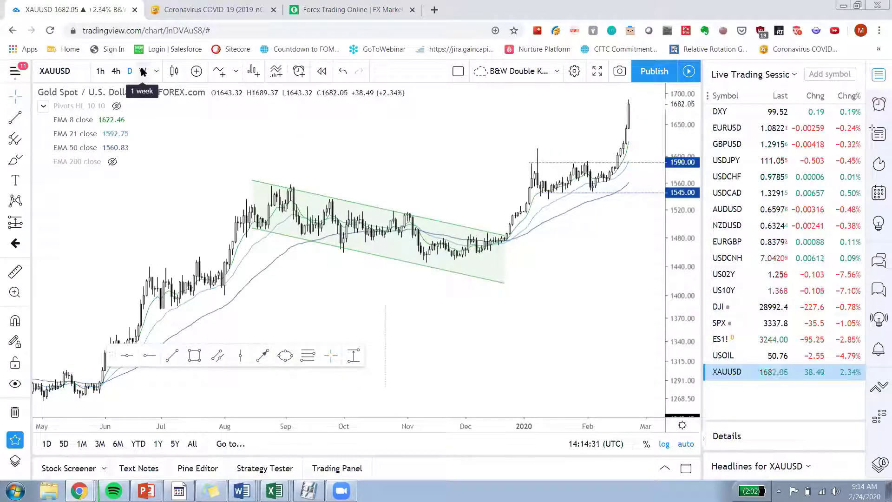
left_click(143, 71)
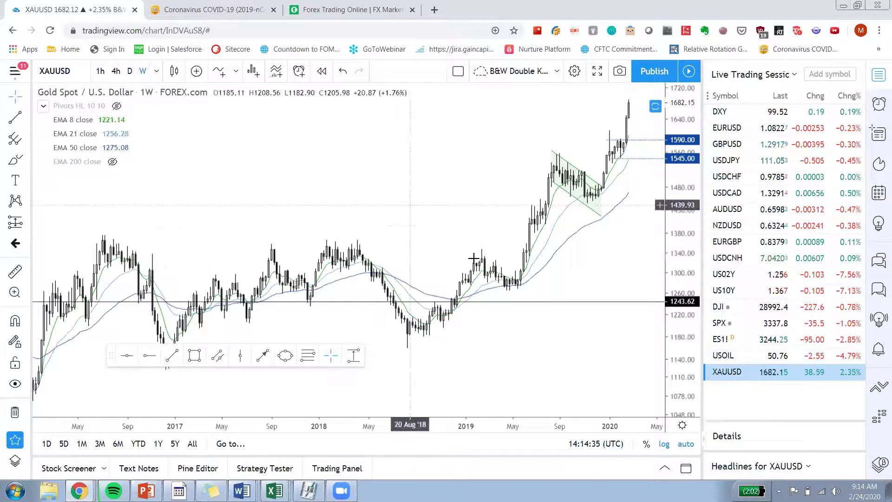
key("Delete")
left_click(419, 335)
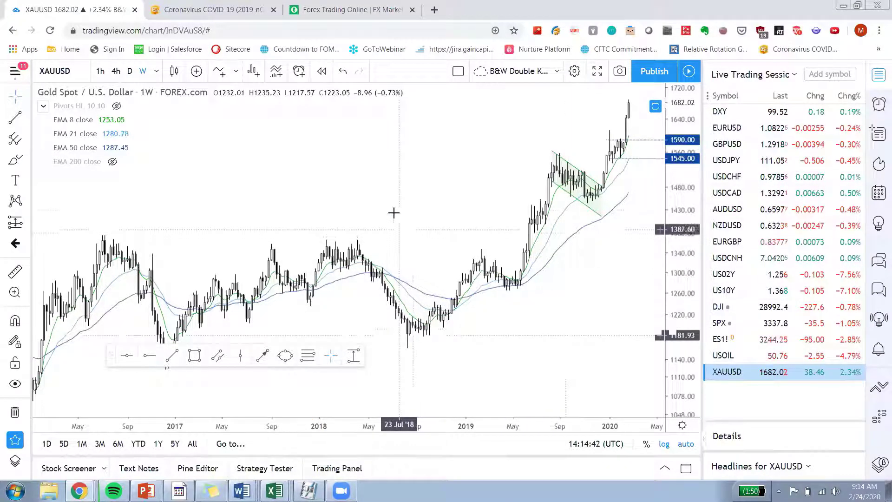
- Draw an ellipse over the XAUUSD weekly candles from about March 2013 to November 2019
left_click_drag(520, 426, 593, 423)
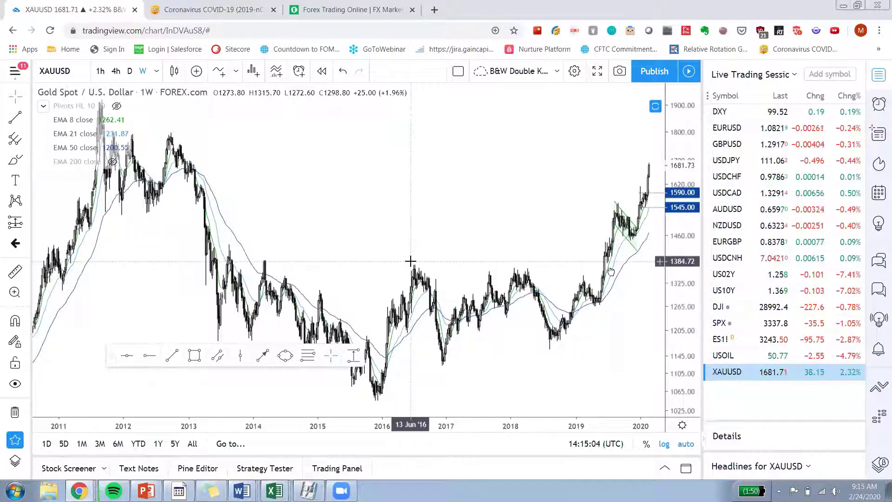
left_click_drag(407, 239, 382, 239)
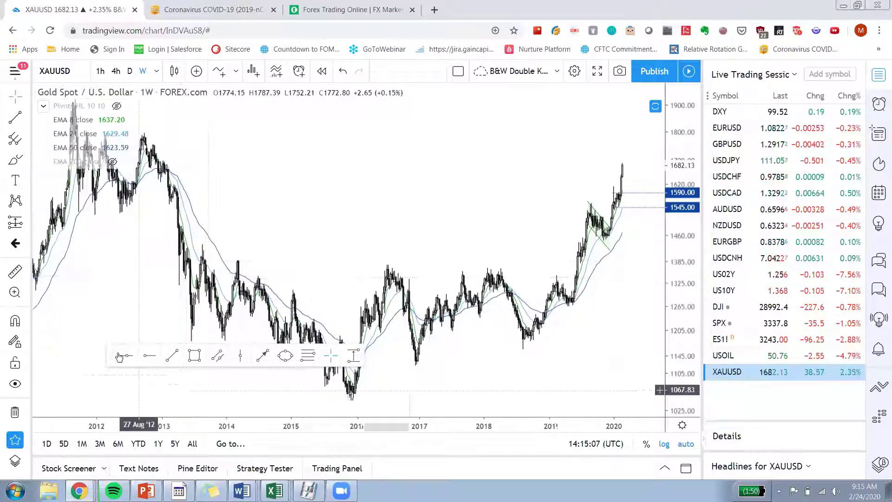
left_click(284, 355)
left_click(173, 247)
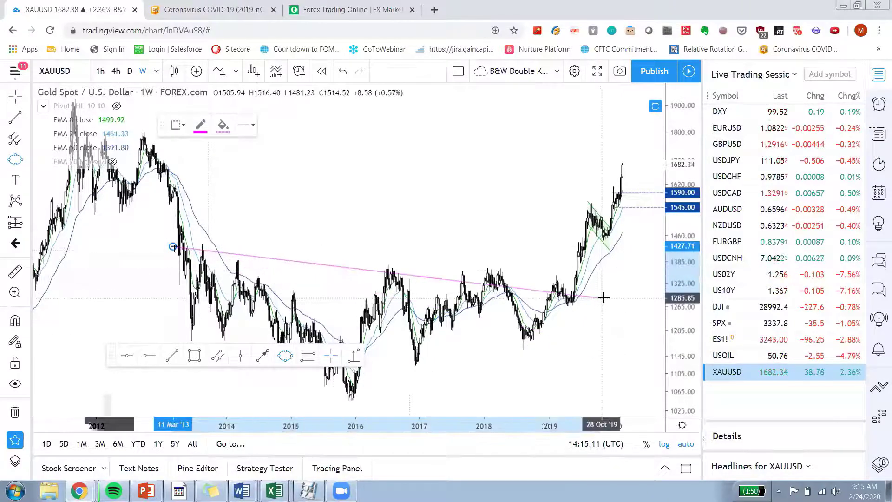
left_click(604, 343)
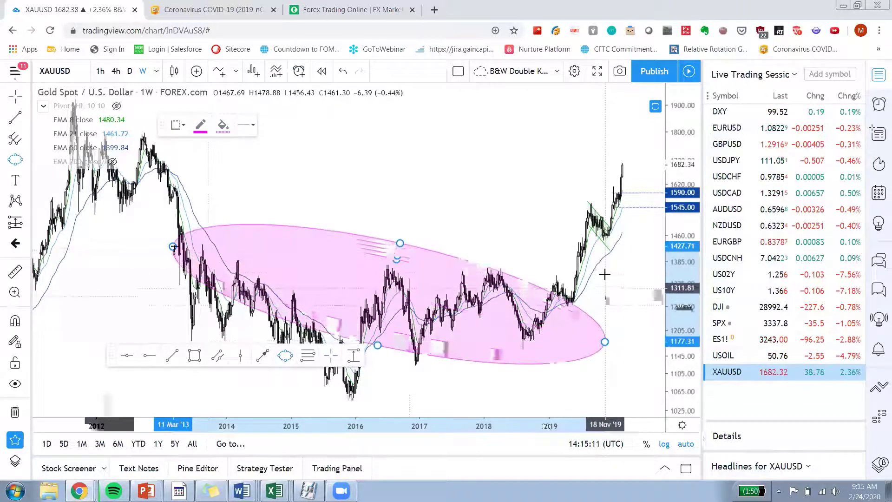
left_click(575, 285)
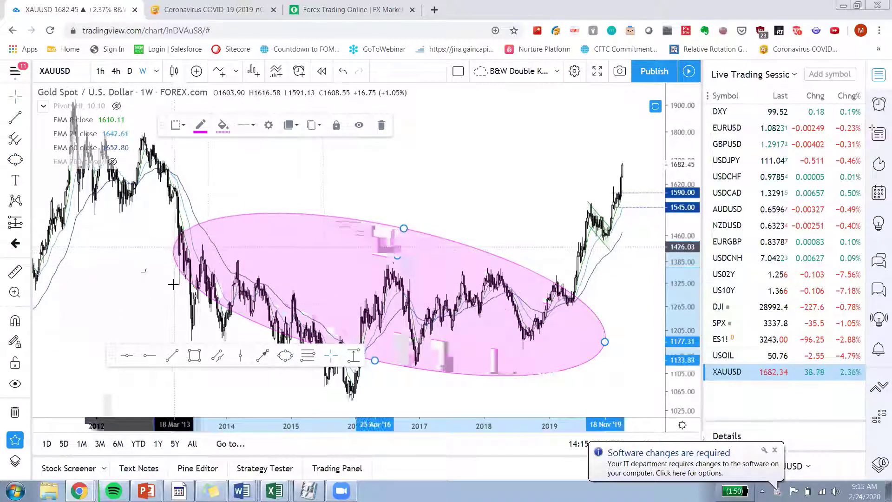
- Lower the ellipse's 2013 end to about 1251 to fit the gold base, and delete the ellipse
left_click_drag(173, 247, 172, 312)
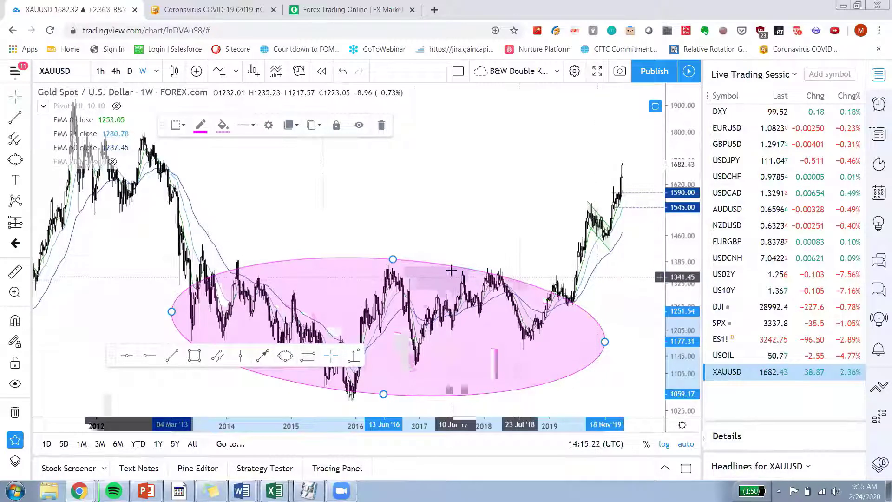
left_click_drag(393, 259, 393, 260)
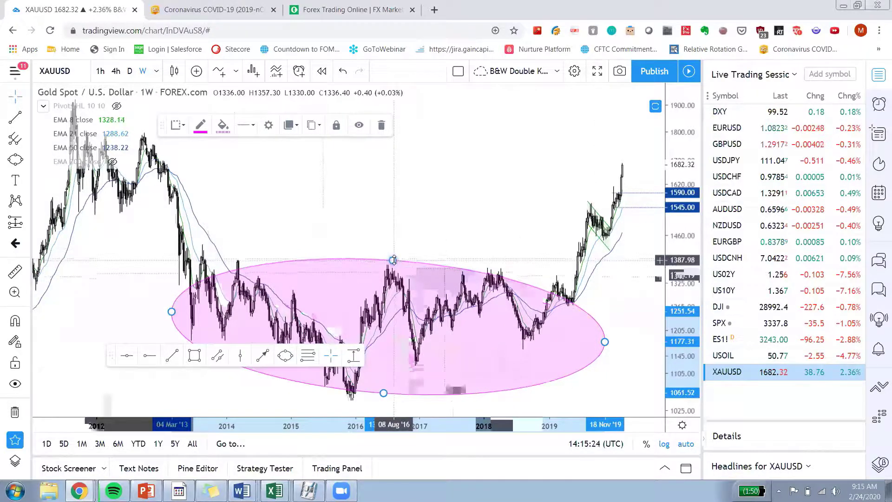
key("Delete")
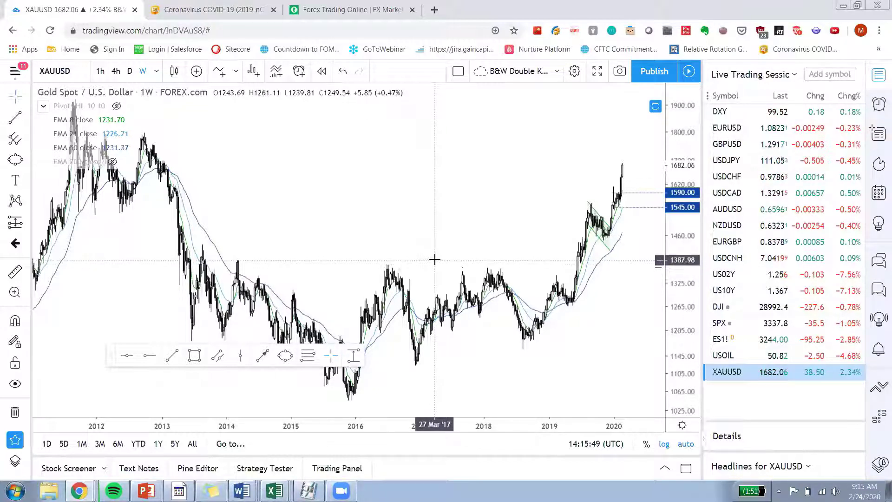
- Return XAUUSD to daily candles, leaving room beyond the latest candle
left_click_drag(427, 430, 276, 428)
left_click_drag(285, 200, 247, 193)
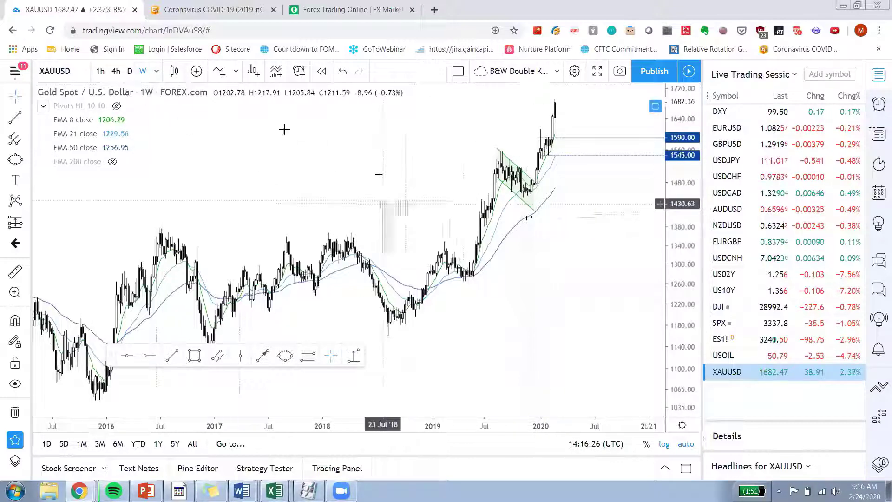
left_click(130, 71)
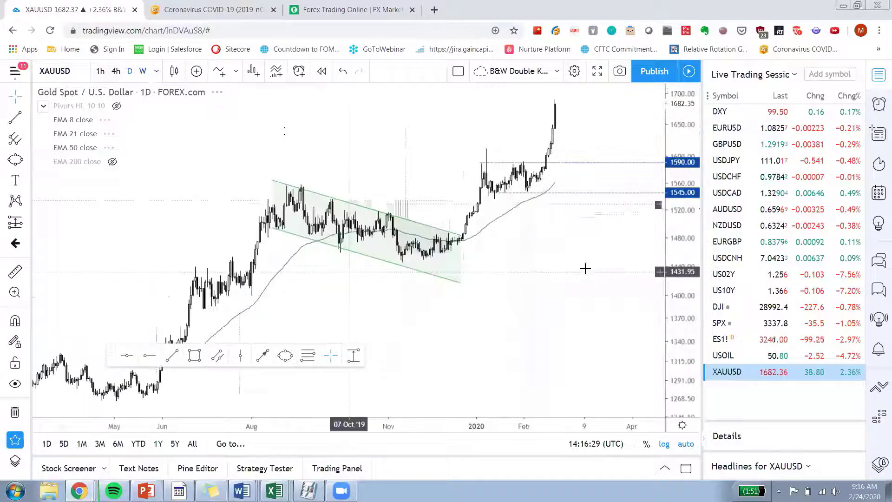
- Move the floating drawing toolbar clear of the candles and mark the price range from gold's August 2018 low to its February 2019 high
left_click_drag(550, 304, 567, 300)
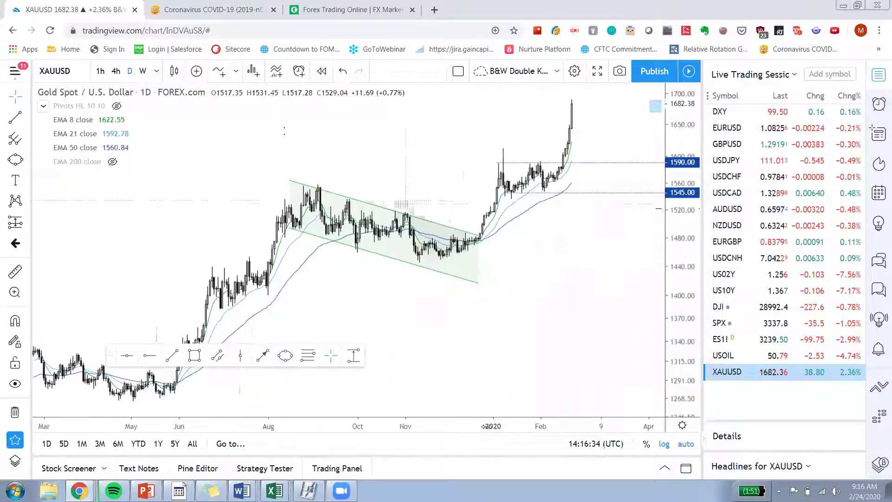
scroll(474, 426, "down", 5)
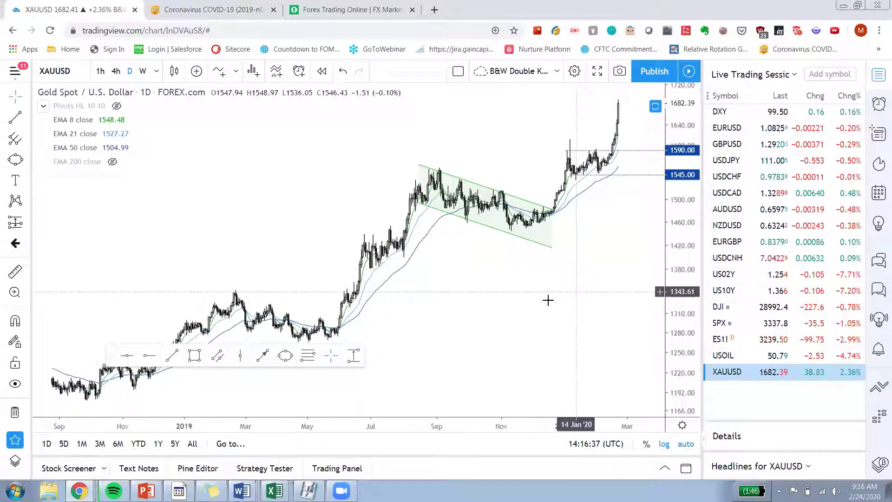
left_click_drag(548, 301, 584, 285)
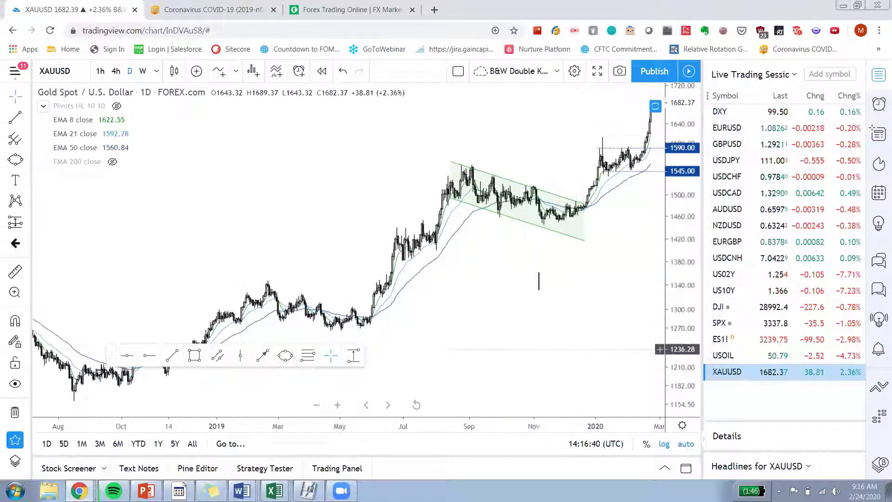
mouse_move(148, 353)
left_mouse_down()
mouse_move(426, 385)
mouse_move(363, 377)
mouse_move(399, 391)
left_mouse_up()
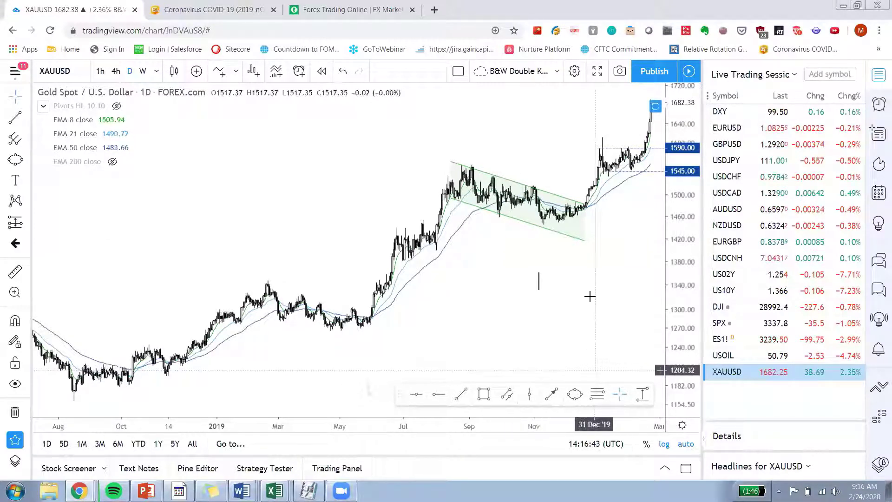
left_click(645, 392)
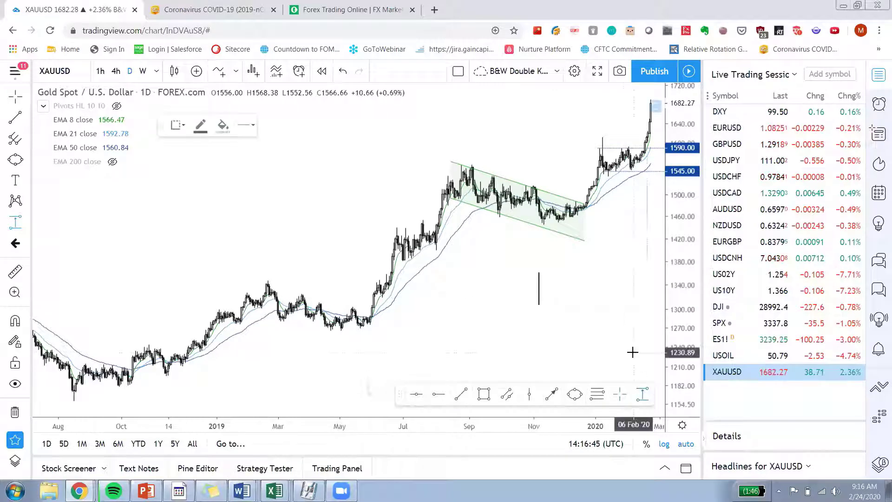
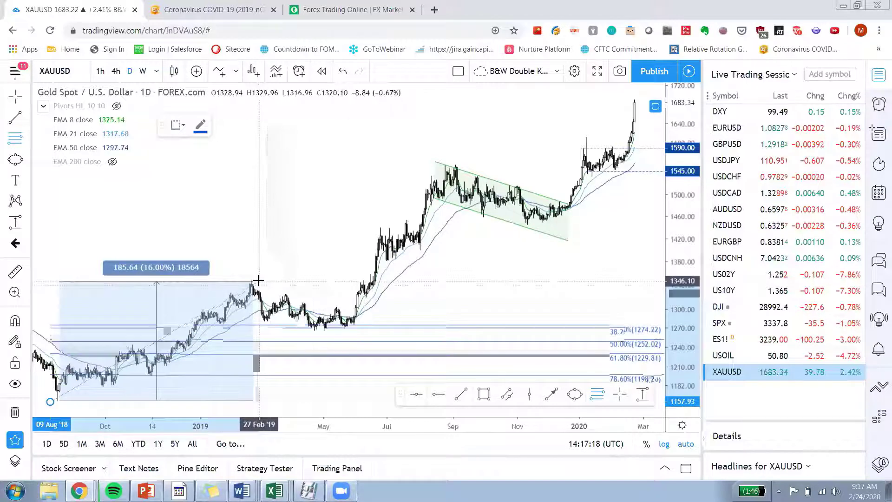
- Delete the Fibonacci retracement drawn from the August 2018 low to the February 2019 high, keeping the price range
left_click_drag(326, 240, 344, 235)
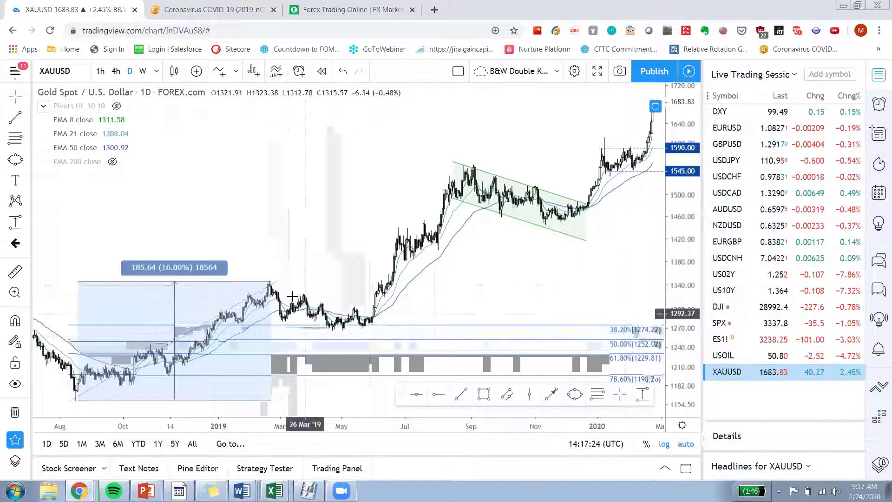
left_click(275, 282)
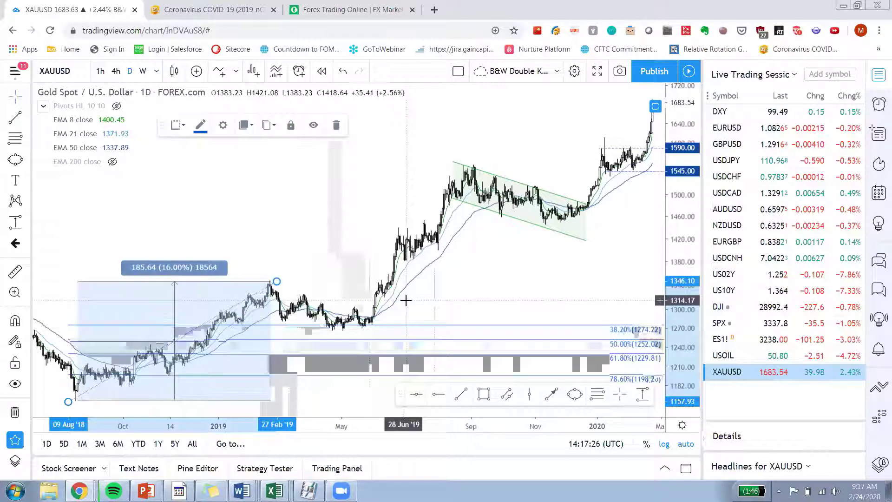
key("Delete")
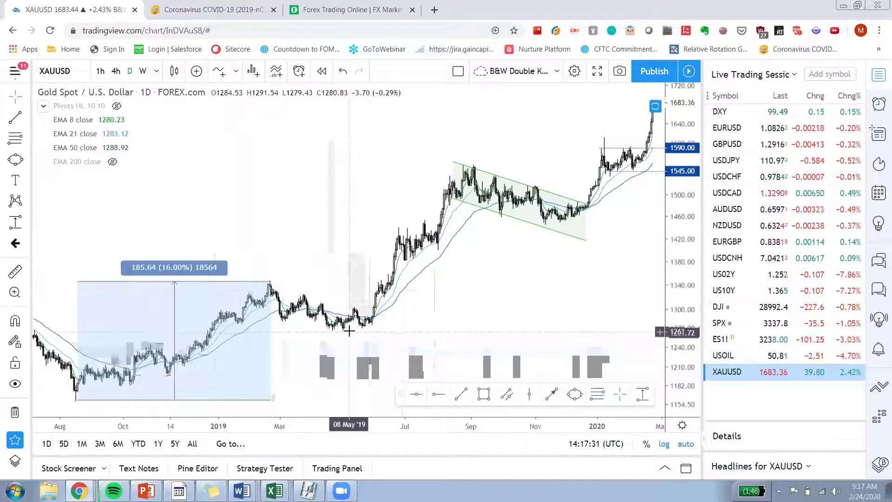
- Mark a price range over gold's next rally, from about 1262.63 in May 2019 to about 1558.04 in August 2019
left_click(643, 394)
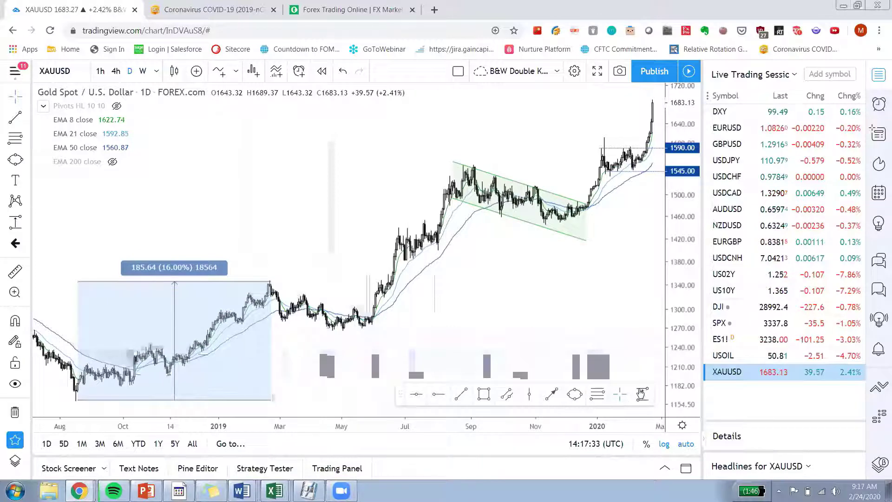
left_click_drag(343, 332, 367, 302)
left_click_drag(390, 198, 465, 164)
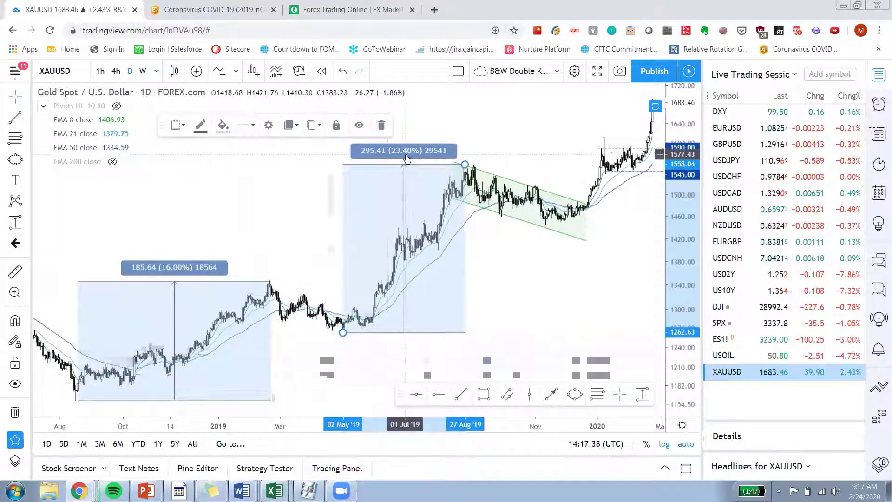
- Draw a Fibonacci retracement of the 2019 rally from about 1259.88 in April to about 1558.04 in September
left_click(598, 395)
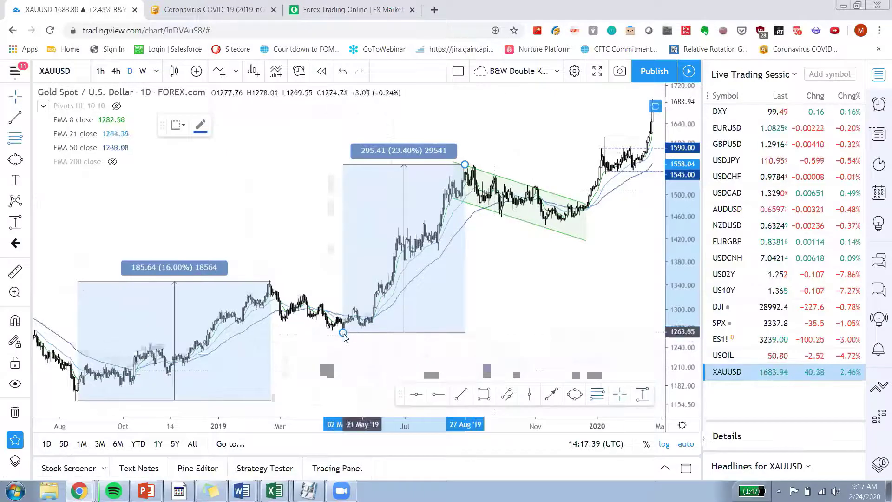
mouse_move(331, 334)
left_mouse_down()
mouse_move(444, 189)
mouse_move(482, 165)
left_mouse_up()
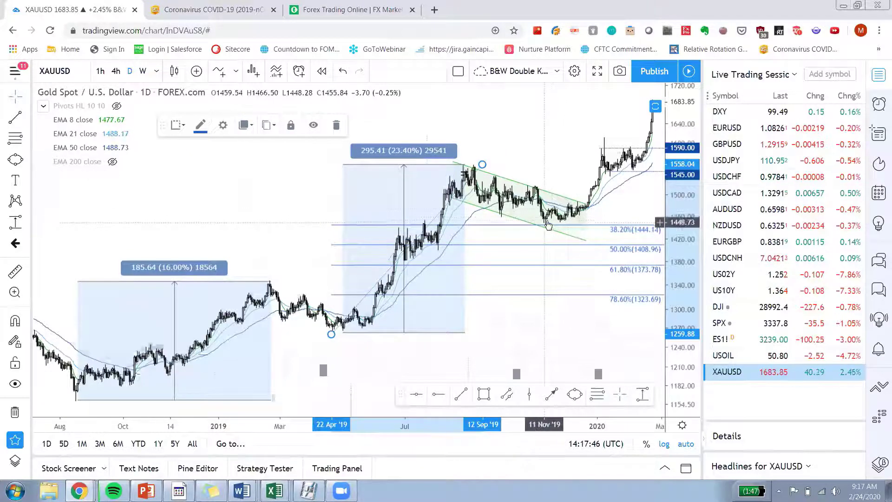
left_click(538, 140)
- Mark a price range over the latest rally, from about 1441.08 on 11 November 2019 up to about 1690.25
left_click_drag(539, 141, 486, 144)
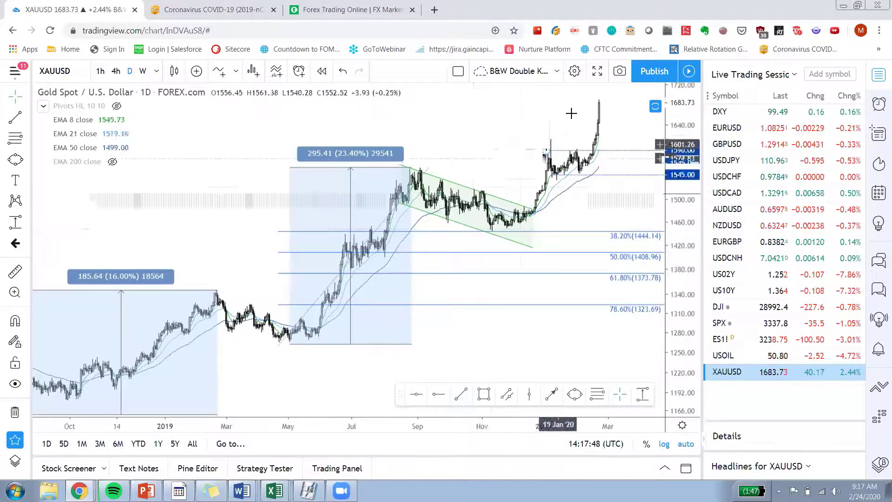
left_click(643, 395)
left_click(492, 232)
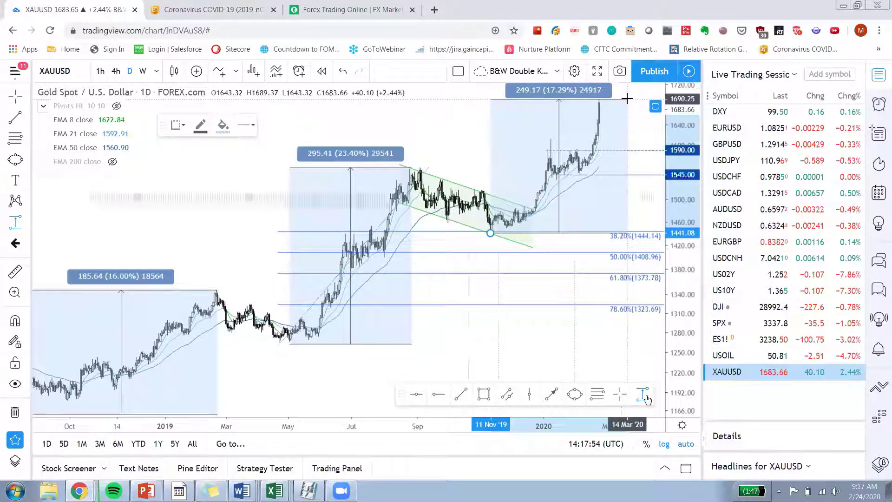
left_click(627, 98)
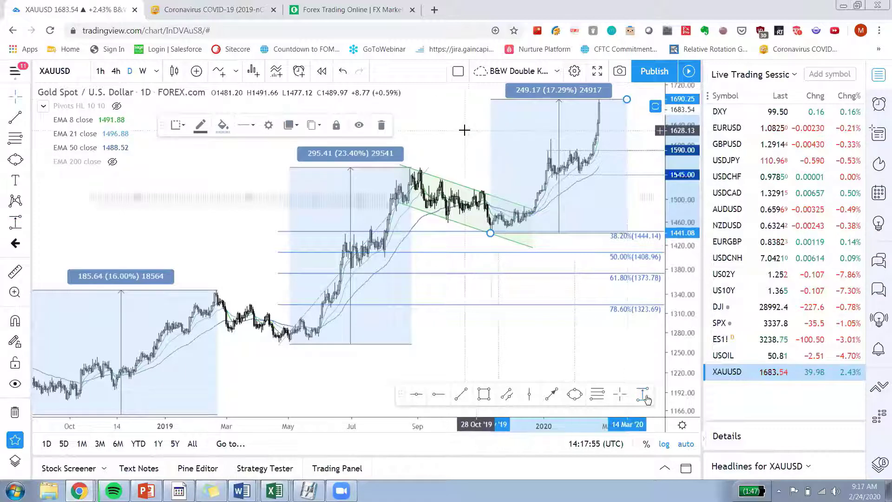
- Refine the latest price range, raising its lower end to about 1443.75 at the November low and fitting its upper end to the latest high
left_click_drag(460, 132, 392, 134)
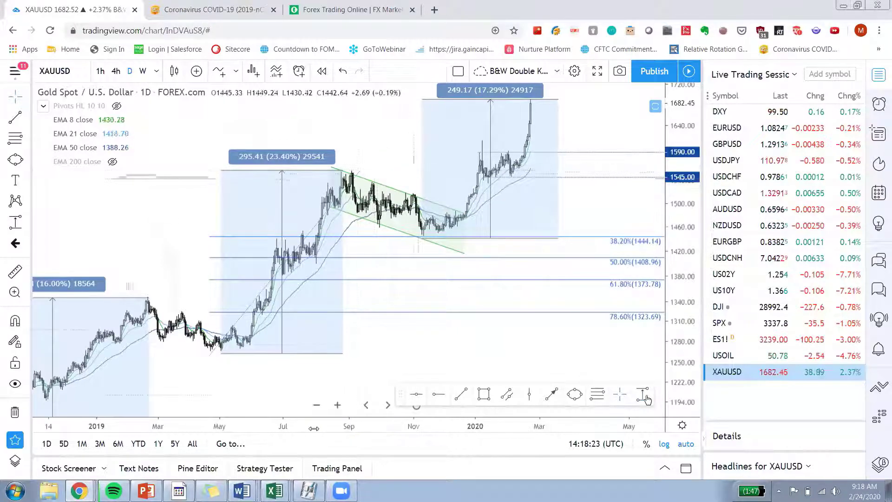
scroll(233, 422, "up", 2)
left_click_drag(233, 422, 322, 418)
scroll(455, 157, "up", 3)
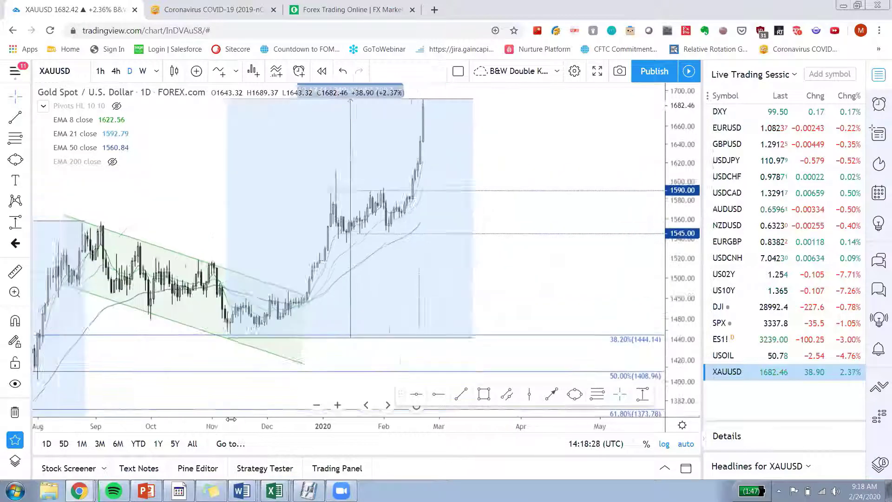
scroll(454, 130, "left", 2)
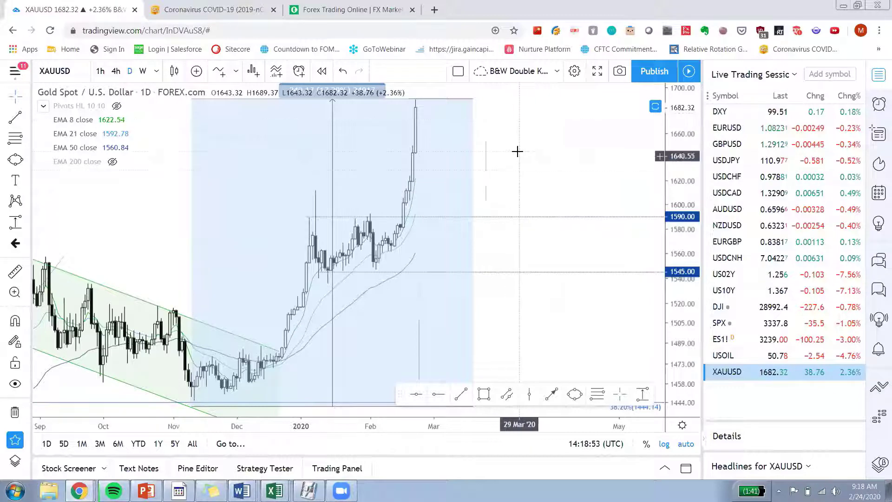
left_click_drag(524, 155, 618, 146)
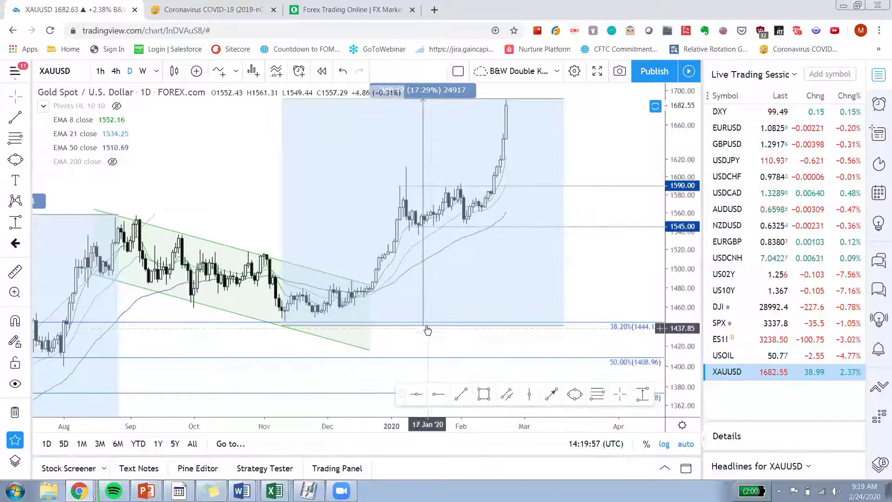
left_click(281, 324)
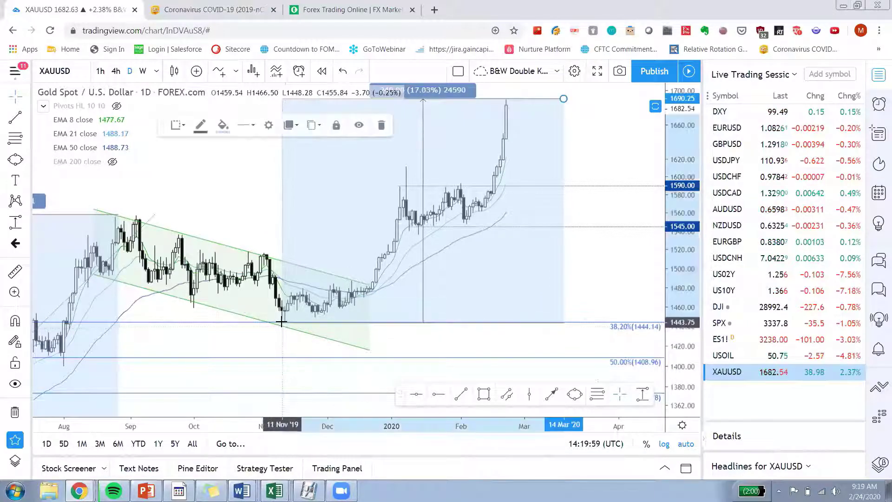
left_click(412, 331)
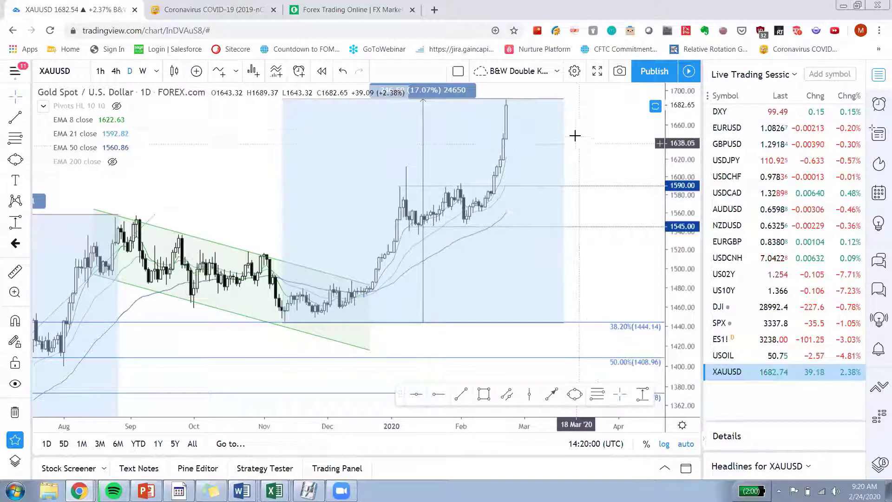
left_click(565, 101)
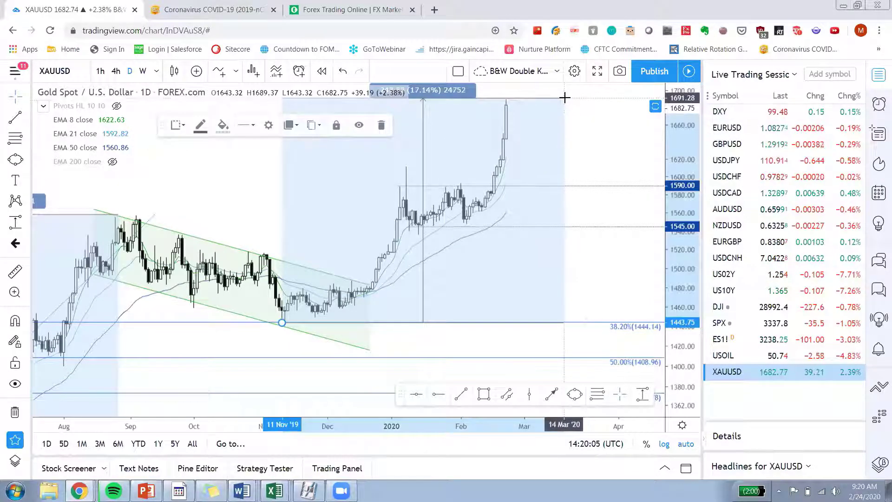
left_click(616, 135)
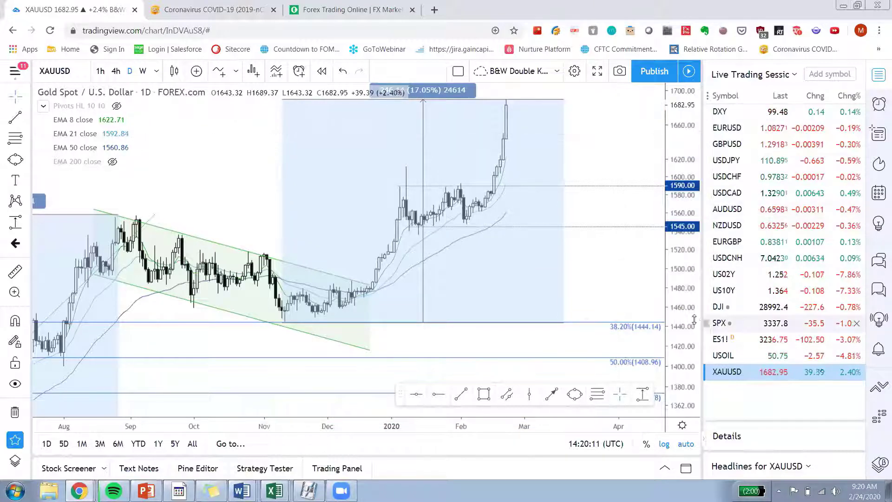
- Open the daily ES1! S&P 500 E-mini futures chart, bring 2019 price history into view, and show the EMA 200
left_click(754, 343)
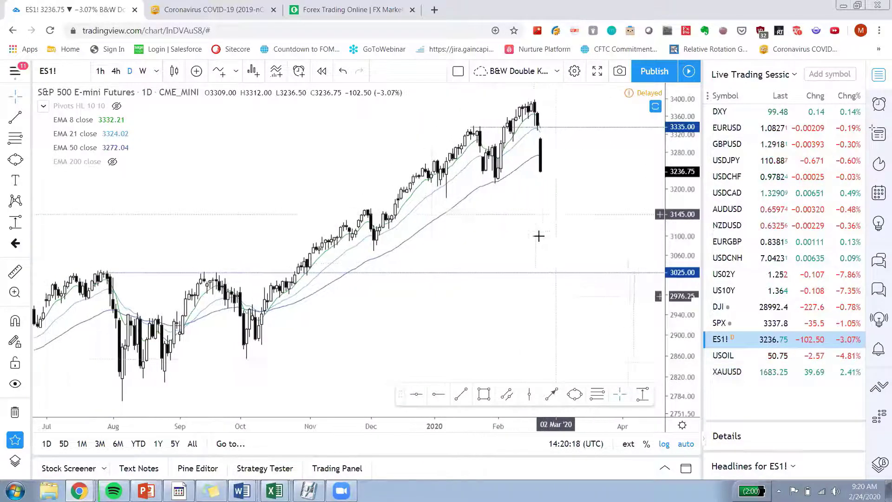
scroll(426, 427, "down", 5)
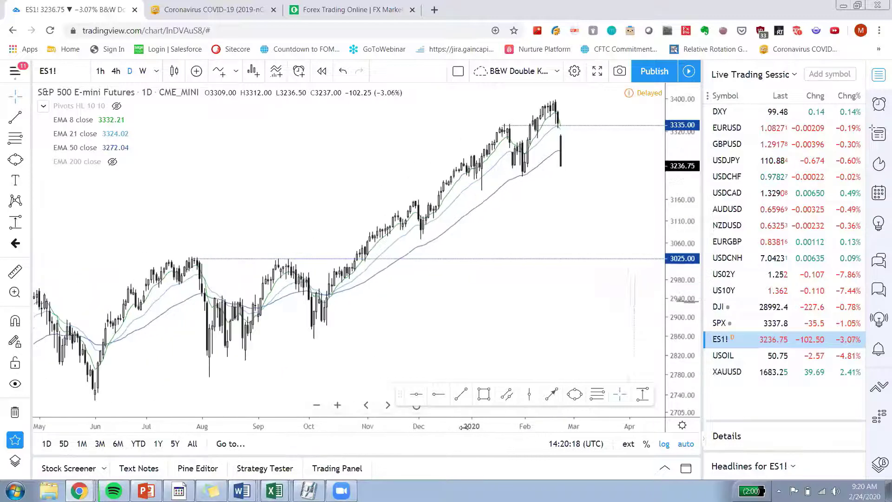
left_click_drag(464, 427, 490, 427)
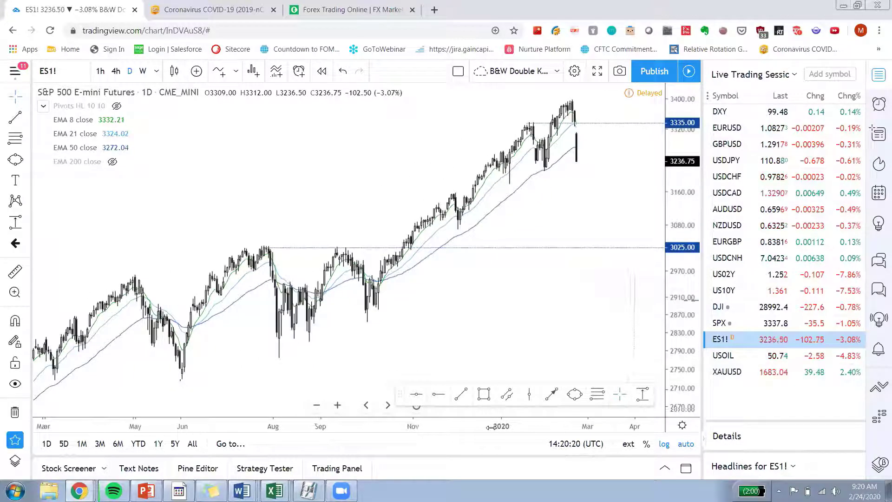
left_click_drag(271, 160, 318, 169)
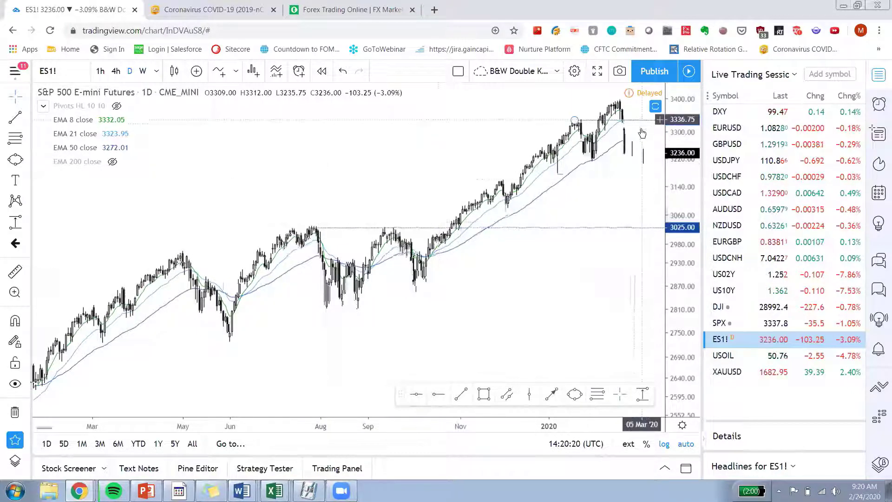
mouse_move(80, 112)
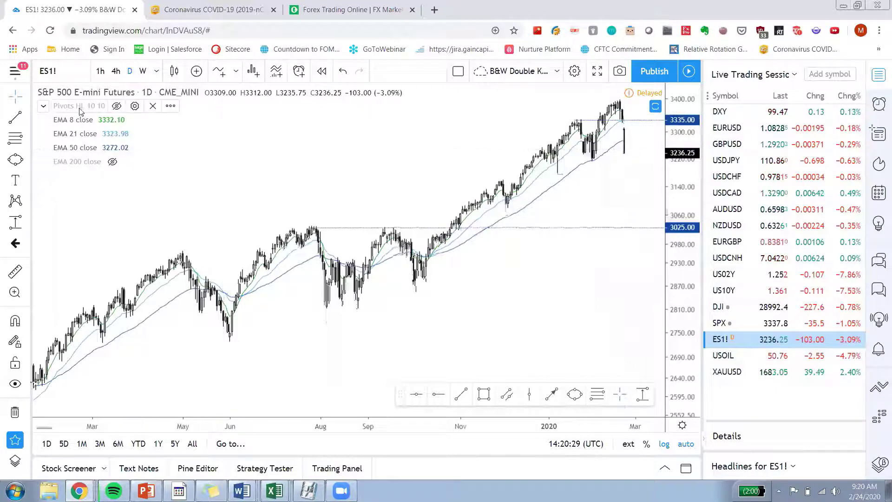
left_click_drag(420, 169, 383, 212)
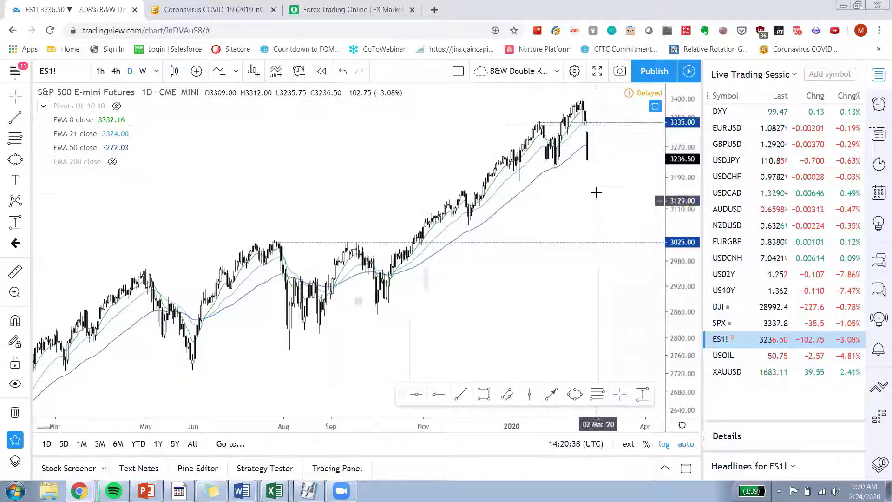
left_click(112, 162)
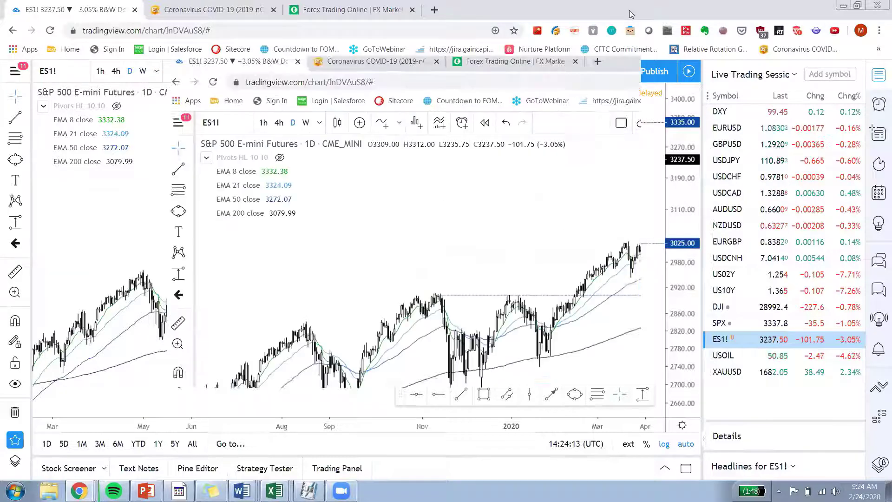
- Open the Latest Research page in FOREX.com's market analysis section and look through its articles
left_click_drag(631, 14, 553, 66)
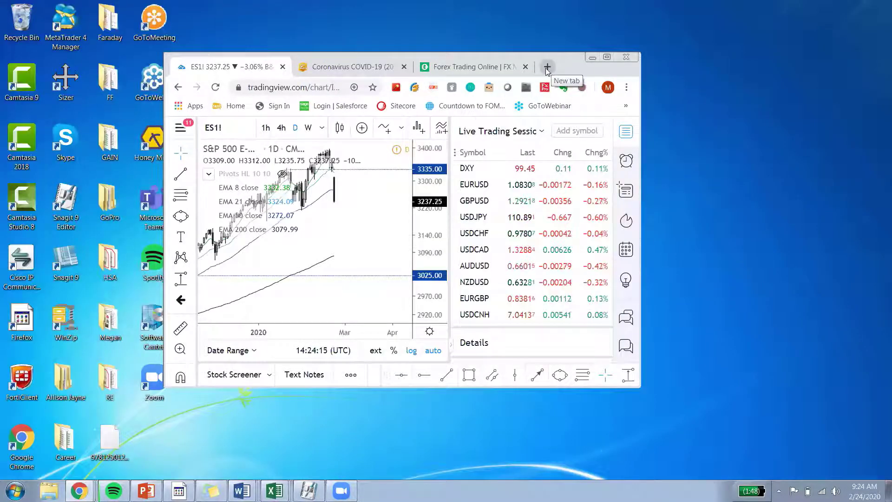
left_click(467, 66)
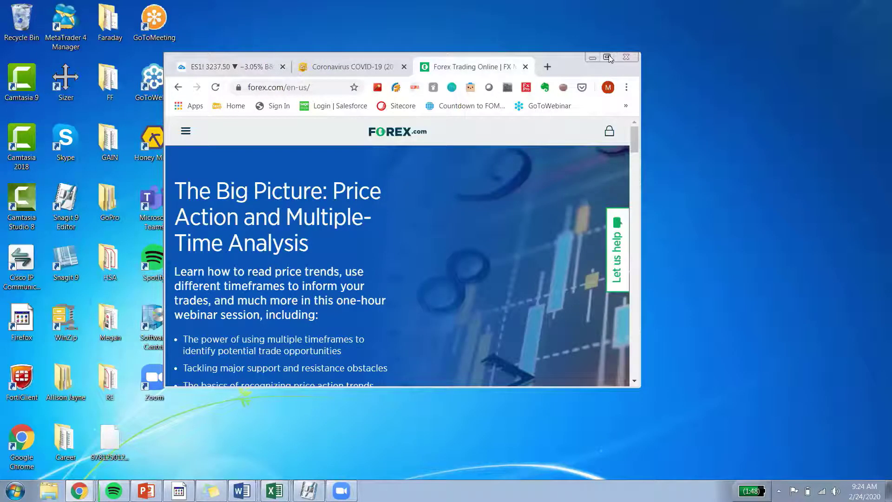
left_click(609, 57)
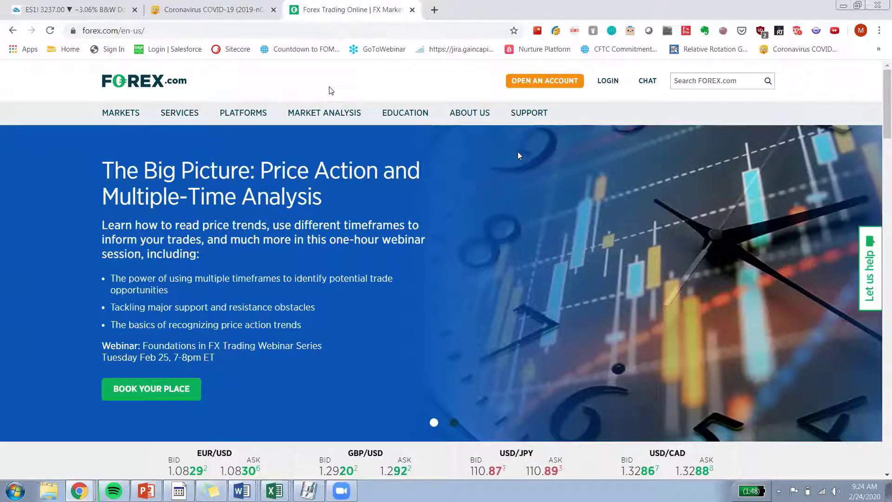
mouse_move(355, 114)
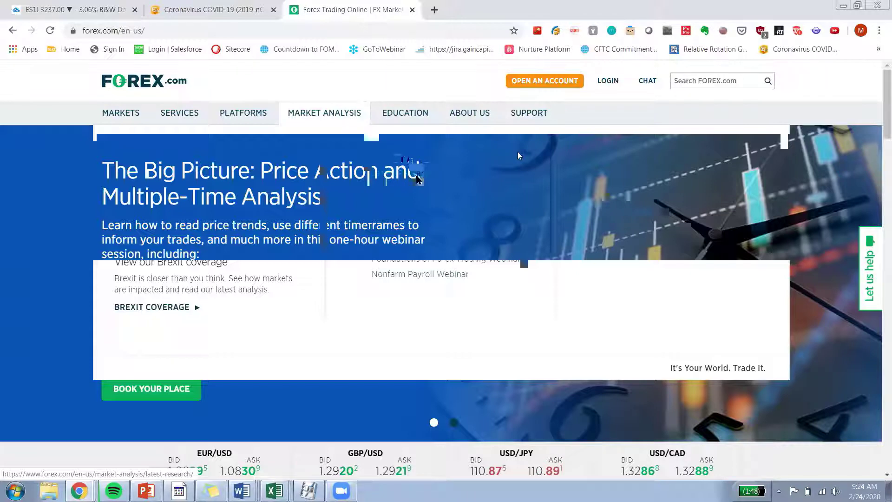
left_click(421, 179)
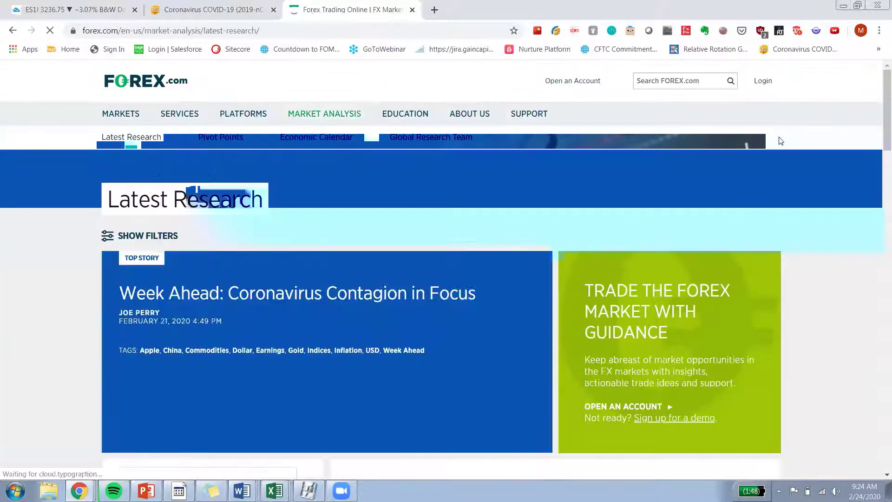
scroll(879, 131, "down", 2)
scroll(879, 130, "down", 10)
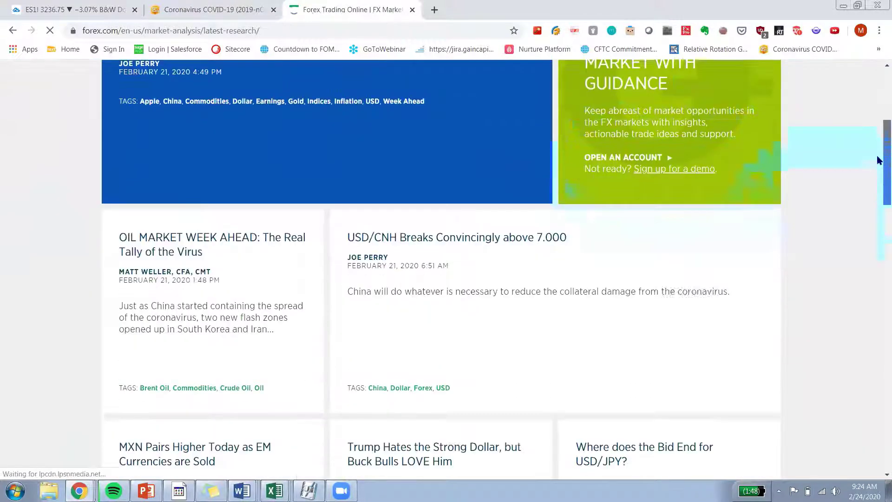
scroll(878, 181, "up", 12)
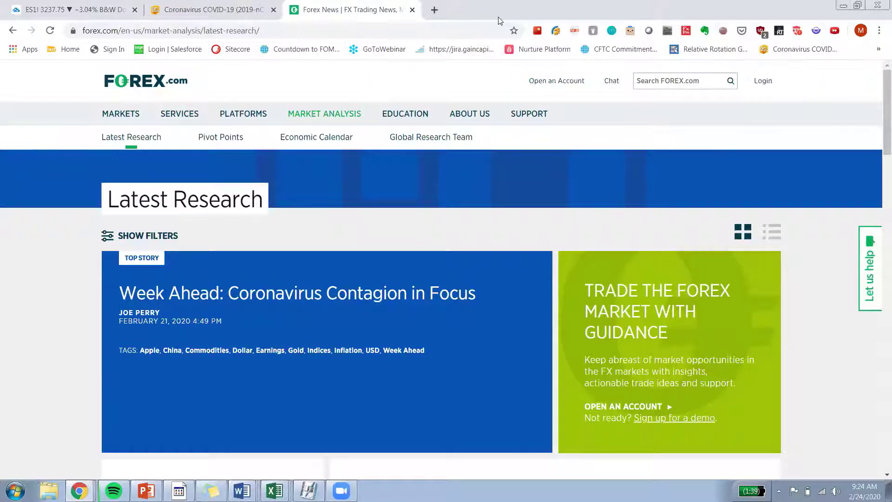
- Open Twitter in a new browser tab and maximize the browser window
key("super+Down")
key("ctrl+t")
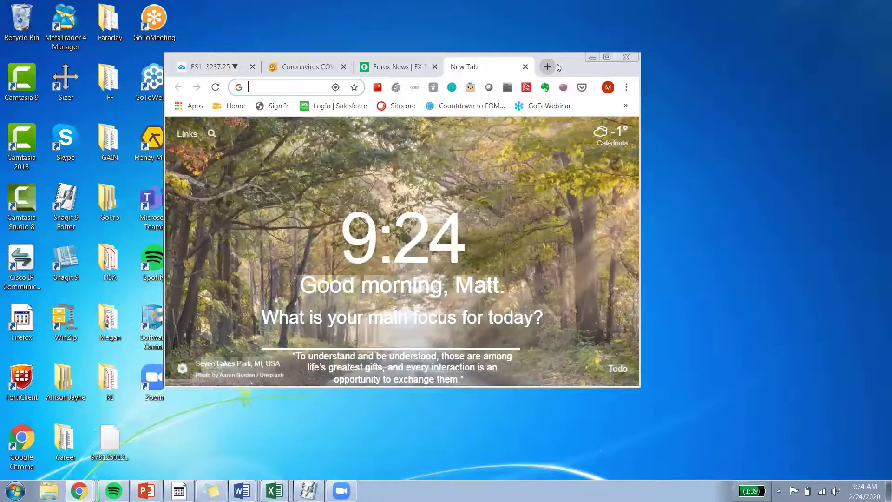
type("mwell")
key("BackSpace")
key("BackSpace")
key("BackSpace")
key("BackSpace")
key("BackSpace")
key("BackSpace")
type("twitter")
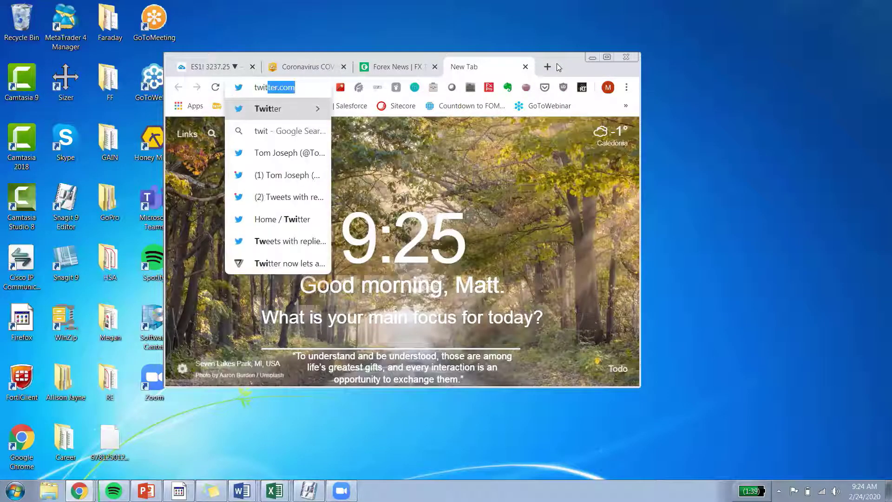
key("Return")
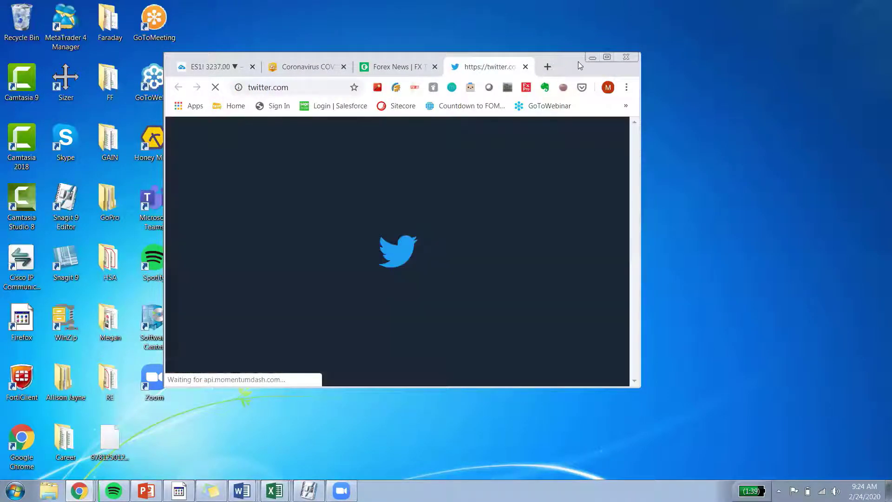
double_click(578, 61)
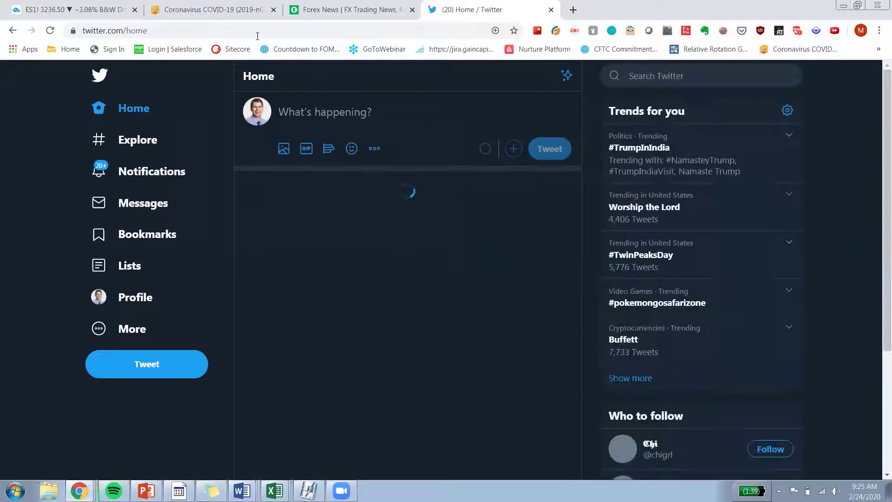
left_click(258, 34)
type("mwell")
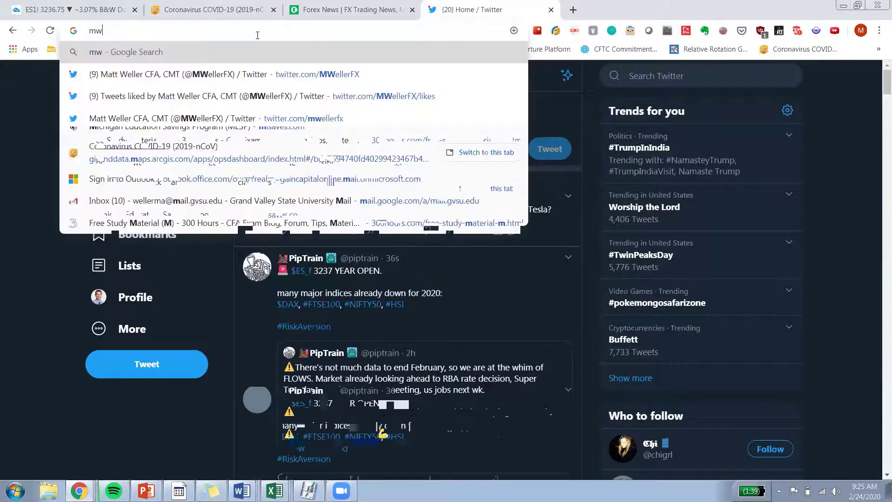
key("BackSpace")
key("BackSpace")
key("BackSpace")
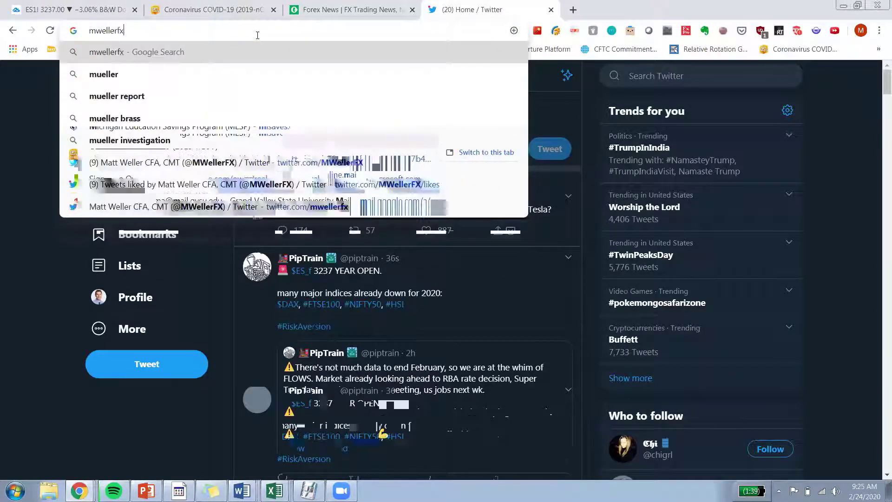
key("BackSpace")
key("BackSpace")
type("@fore")
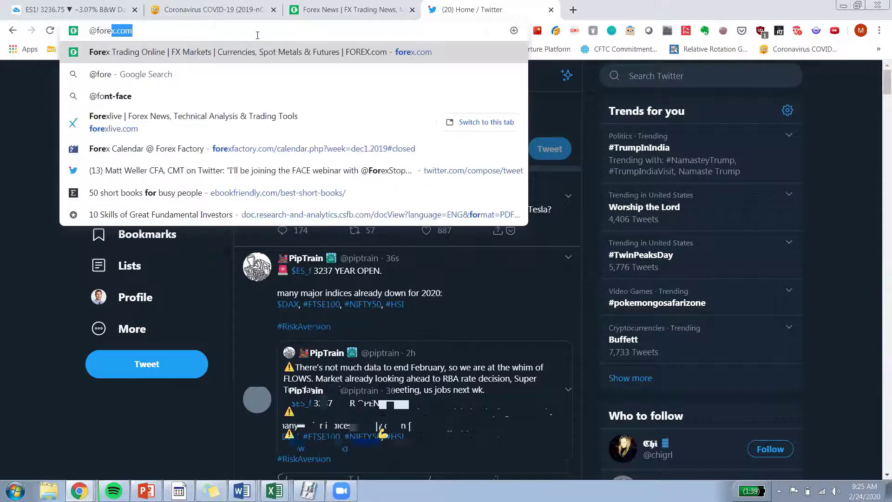
type("xcom")
key("Return")
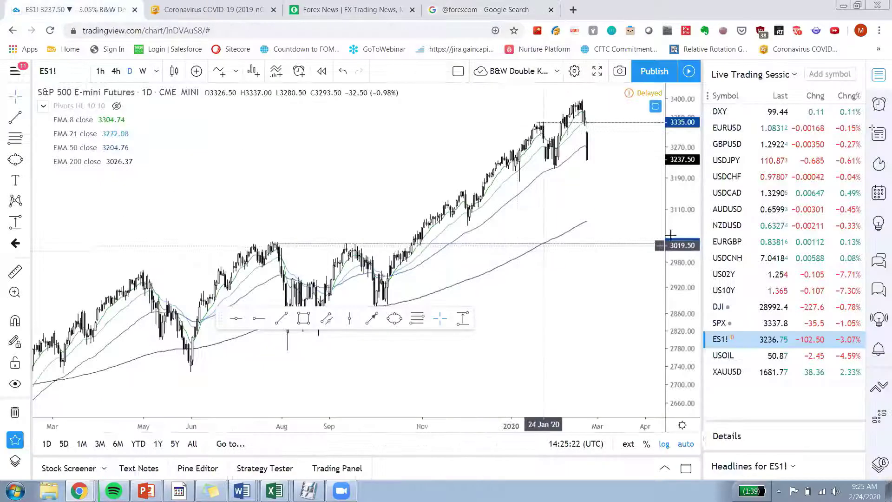
- Revisit the ES1! chart on TradingView and expand the case trend graph on the Johns Hopkins Coronavirus COVID-19 dashboard
key("ctrl+1")
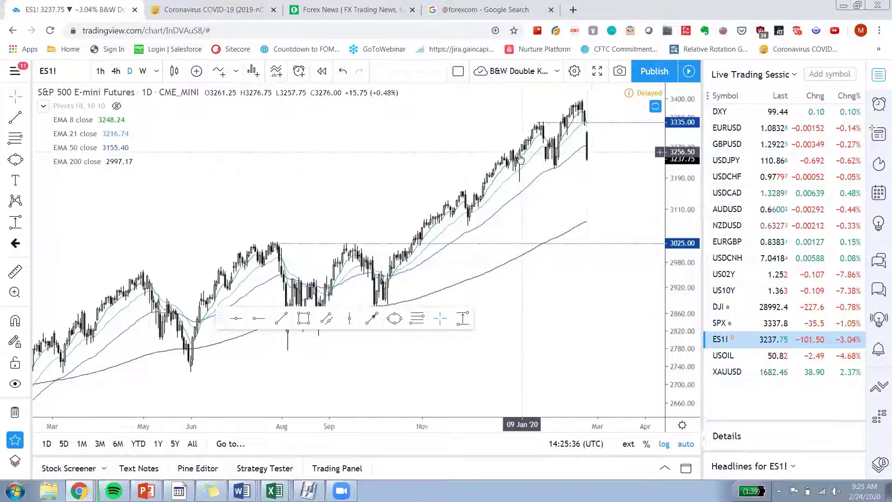
key("ctrl+Tab")
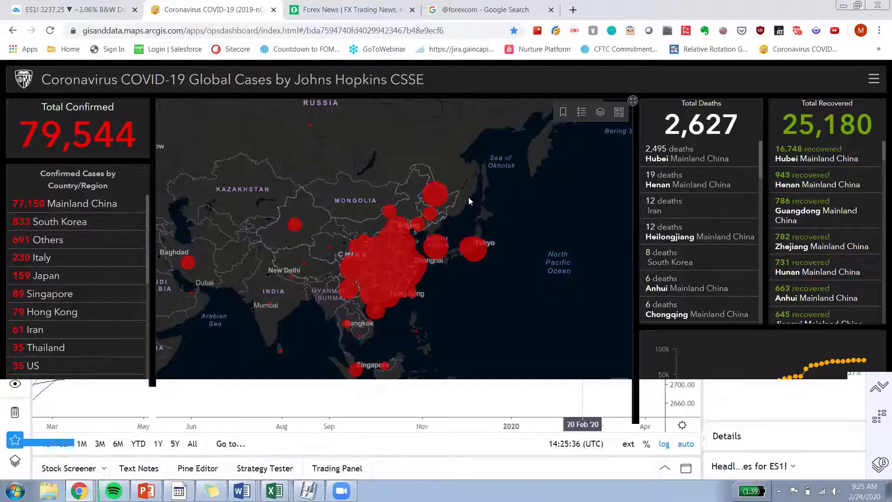
left_click(880, 335)
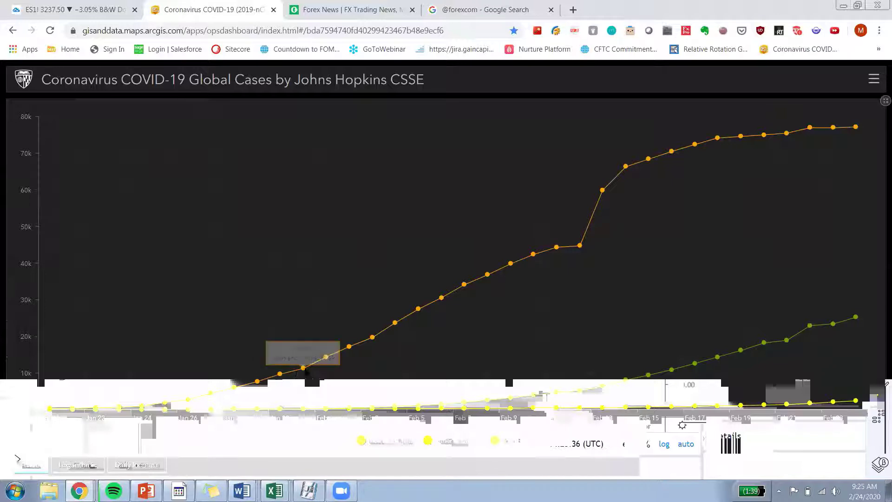
- Toggle the Total Recovered series on the actual-scale case graph, leaving only Mainland China and Other Locations plotted
left_click(520, 443)
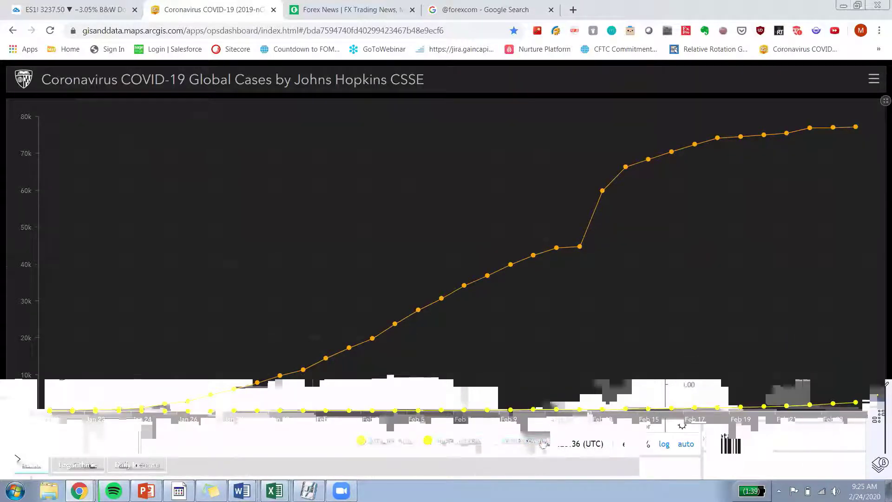
left_click(543, 446)
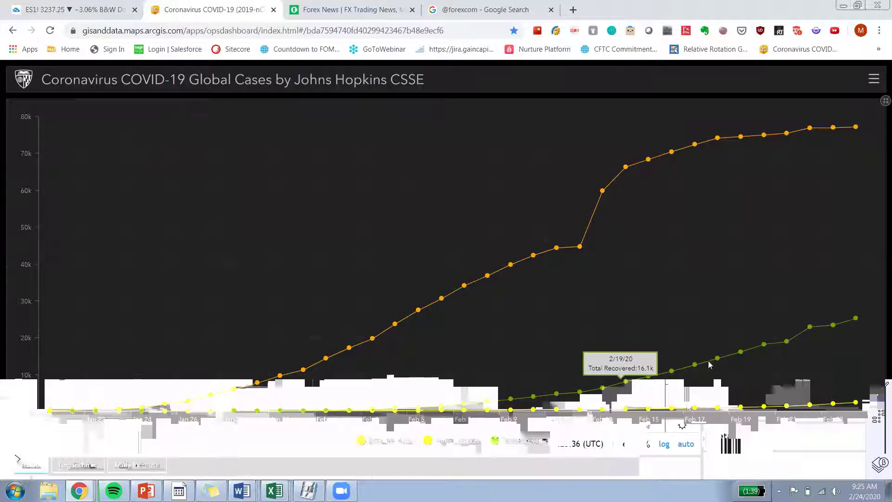
left_click(522, 445)
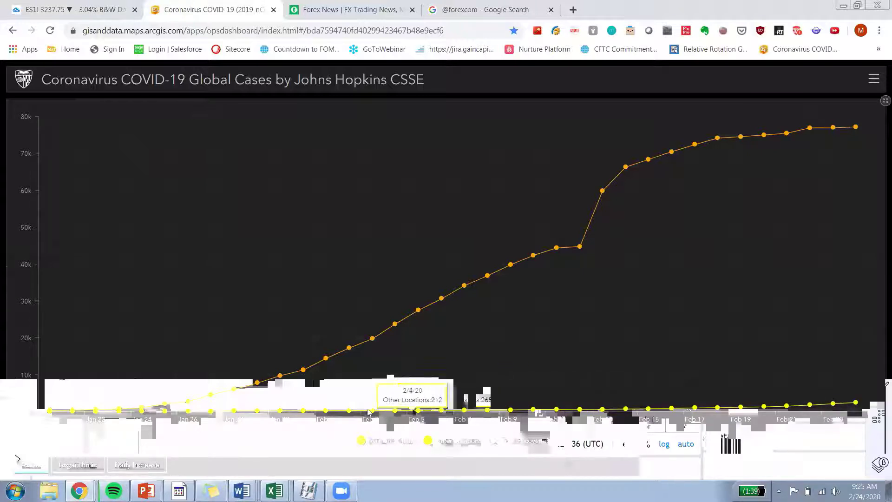
- Show the case graph on the Logarithmic scale without Total Recovered and examine the Other Locations points up to 2/24/20
left_click(81, 466)
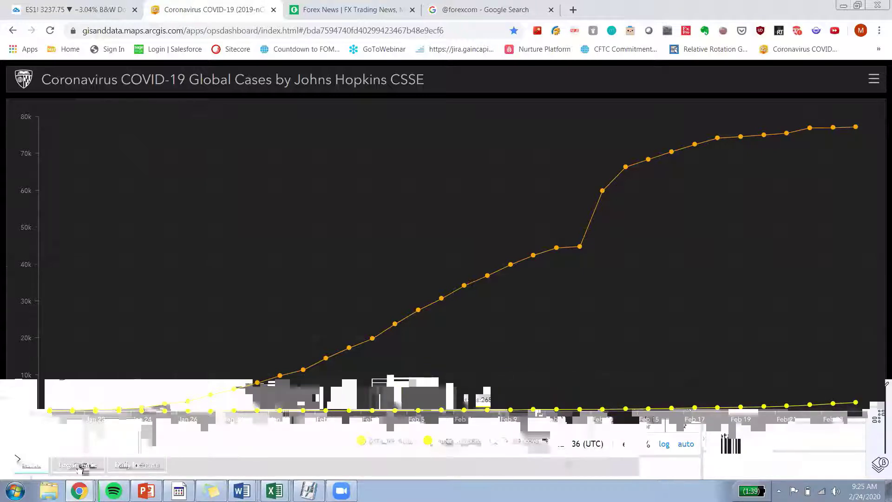
left_click(501, 445)
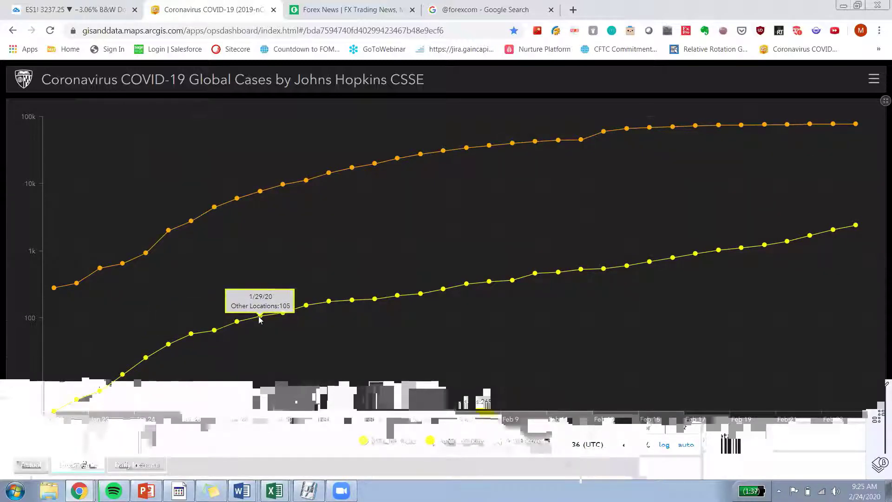
mouse_move(324, 311)
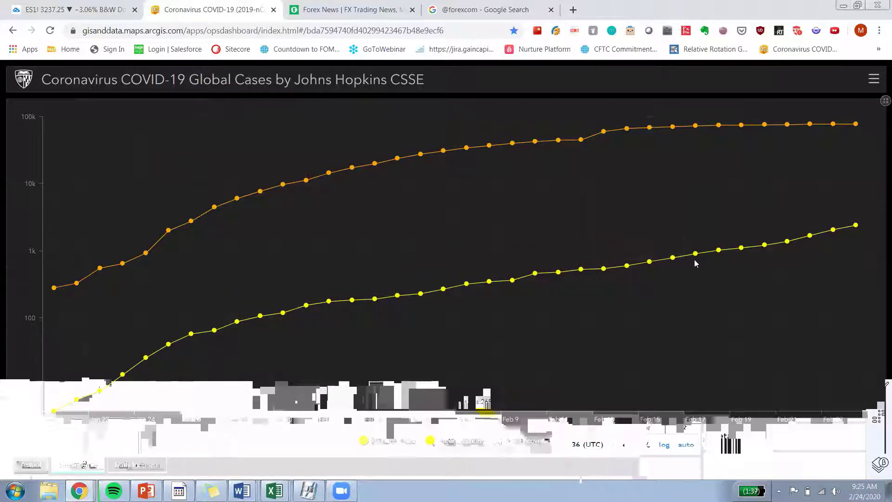
mouse_move(734, 250)
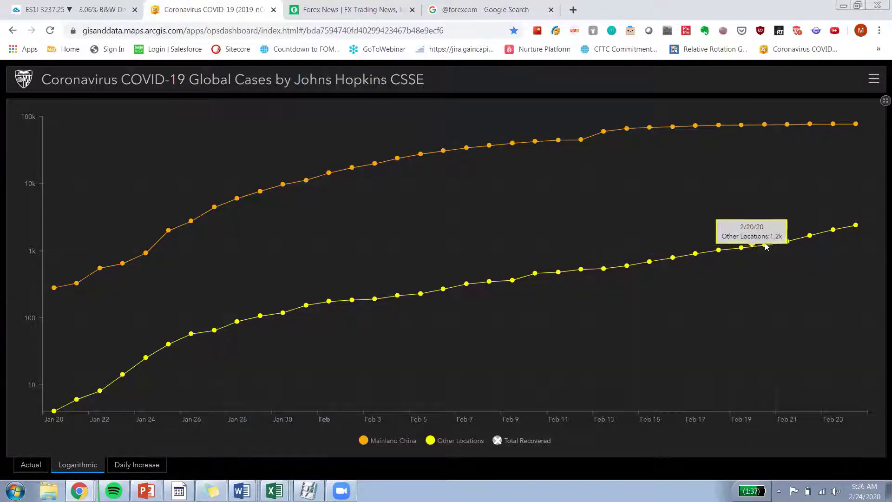
mouse_move(857, 227)
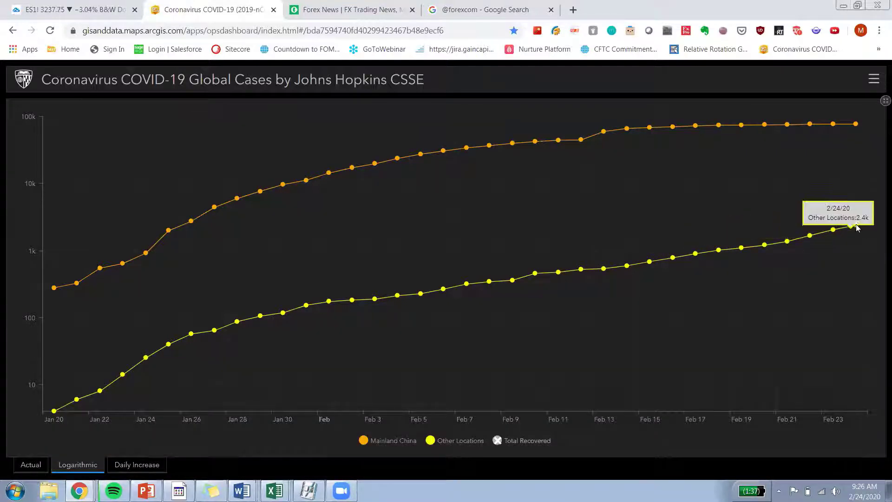